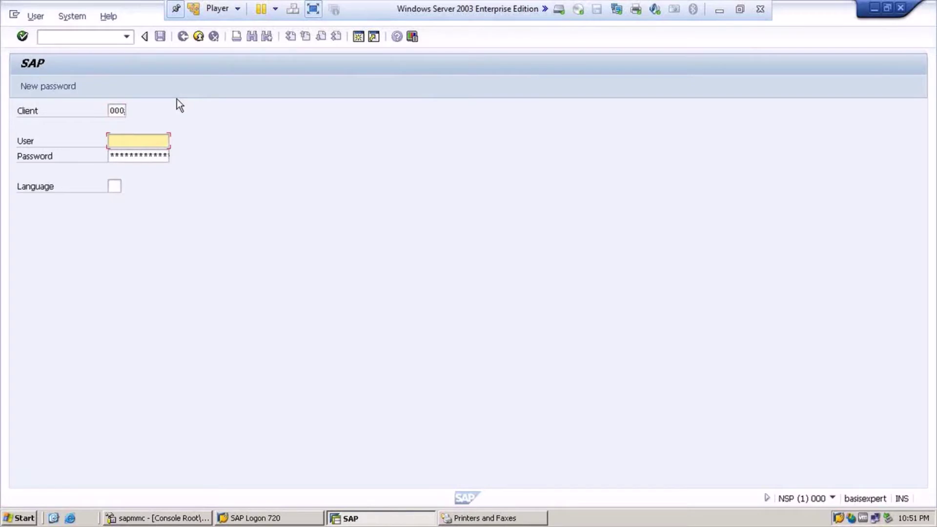
# - Log on as user ddic with the account password, then run transaction SPAM
pyautogui.write('ddic')
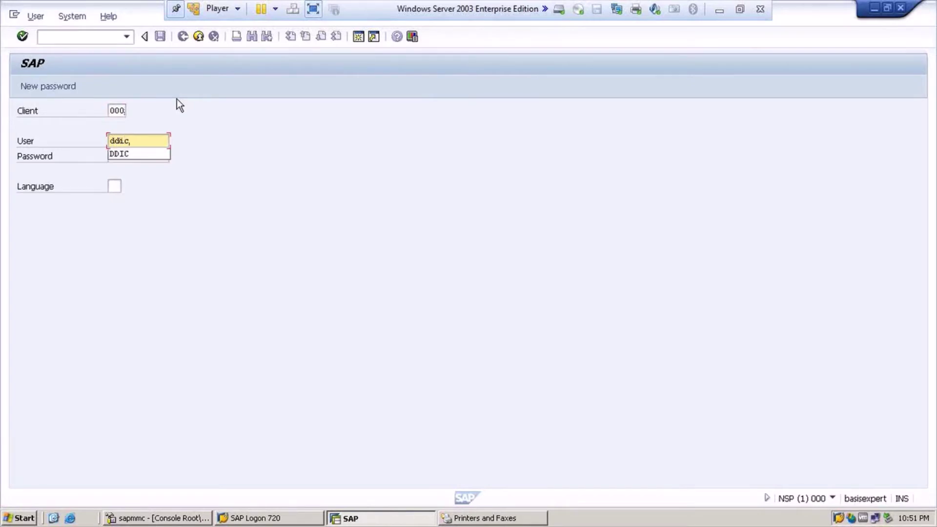
pyautogui.press('Tab')
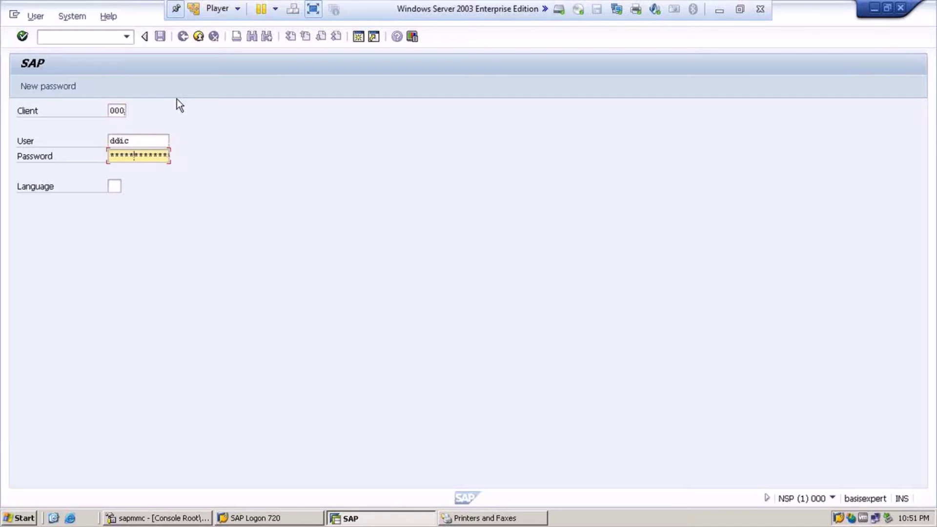
pyautogui.press('Return')
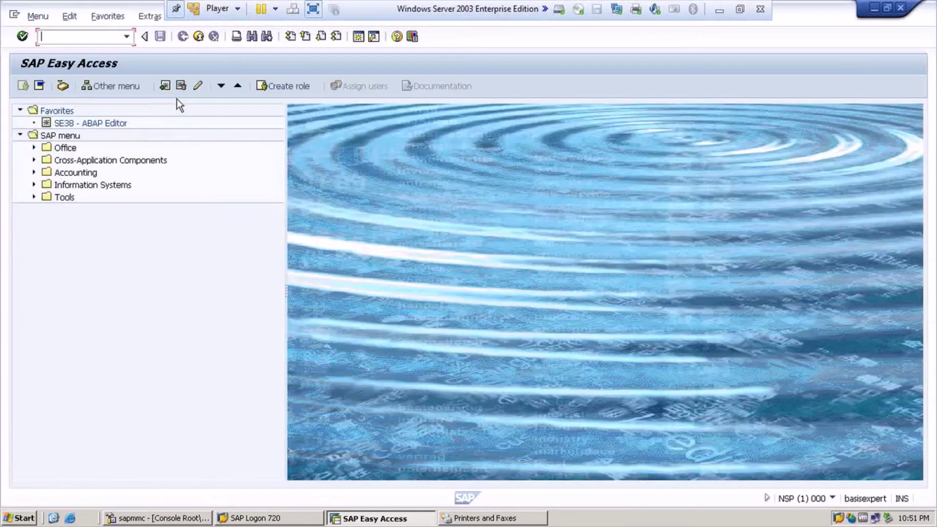
pyautogui.write('spam')
pyautogui.press('Return')
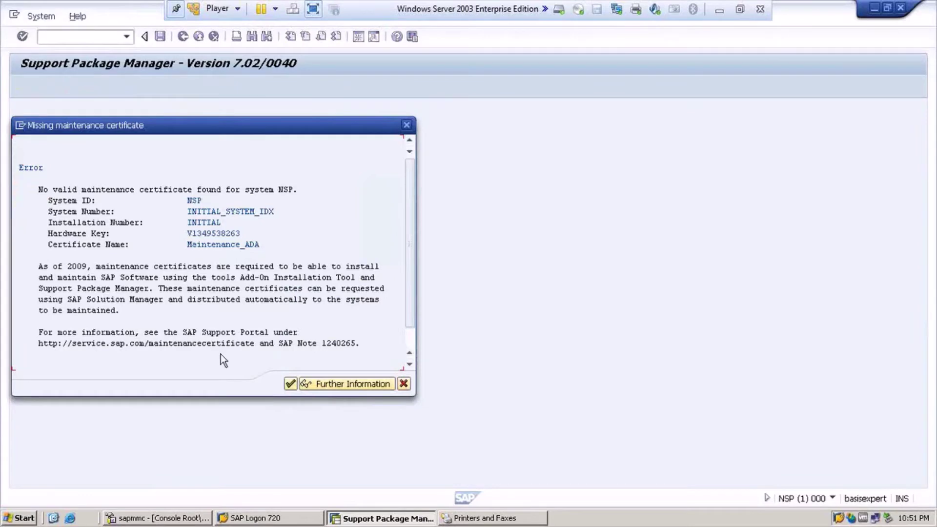
# - Acknowledge the missing maintenance certificate error for system NSP
pyautogui.click(289, 388)
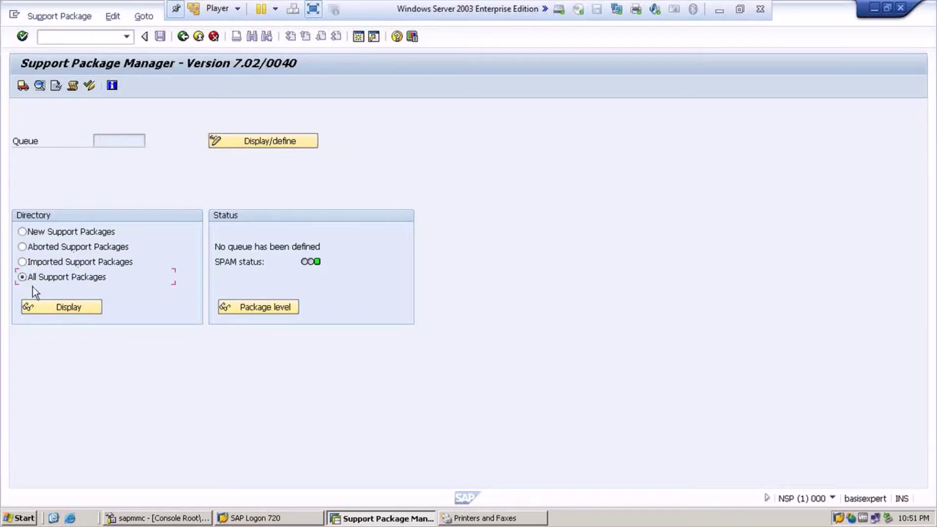
# - Display all support packages and scroll to SAP_BASIS packages up to SAPKB70206
pyautogui.click(51, 312)
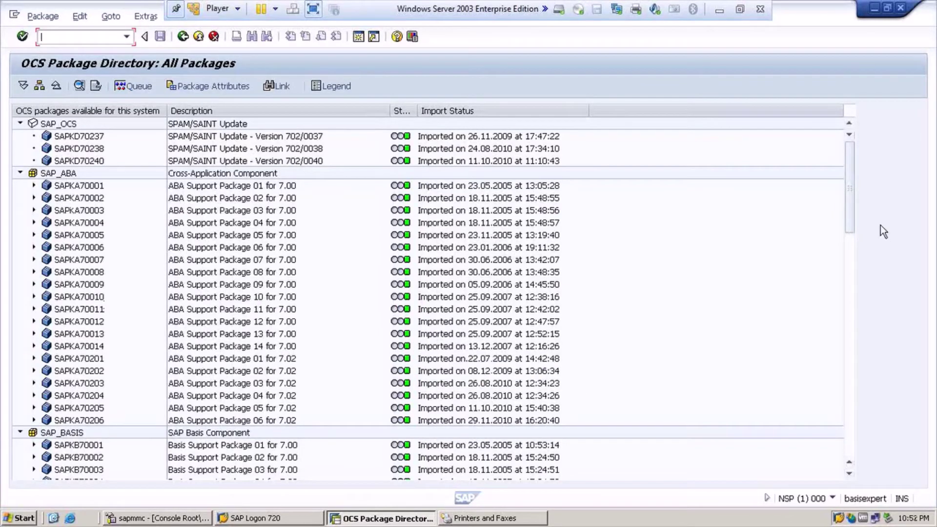
pyautogui.moveTo(853, 215); pyautogui.dragTo(846, 293)
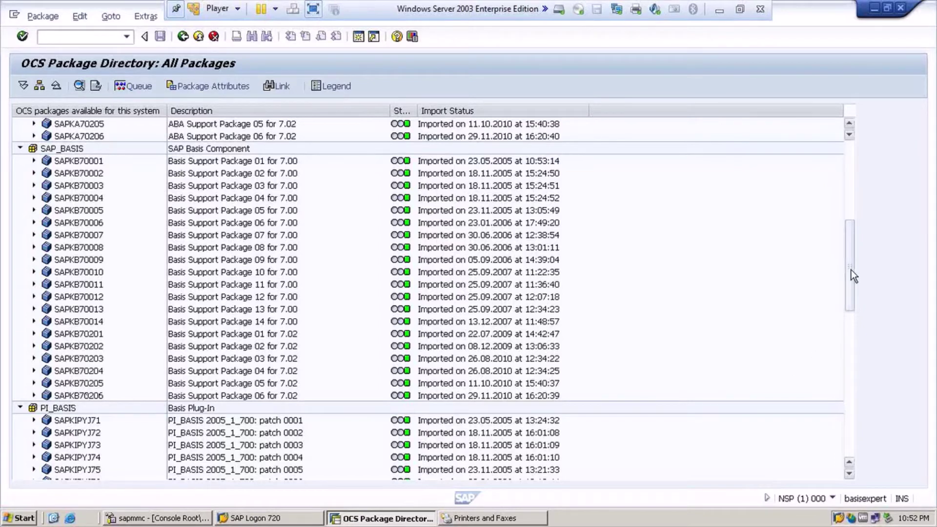
# - Scroll the package directory past PI_BASIS to SAP_BW packages up to SAPKW70206
pyautogui.moveTo(851, 270); pyautogui.dragTo(850, 286)
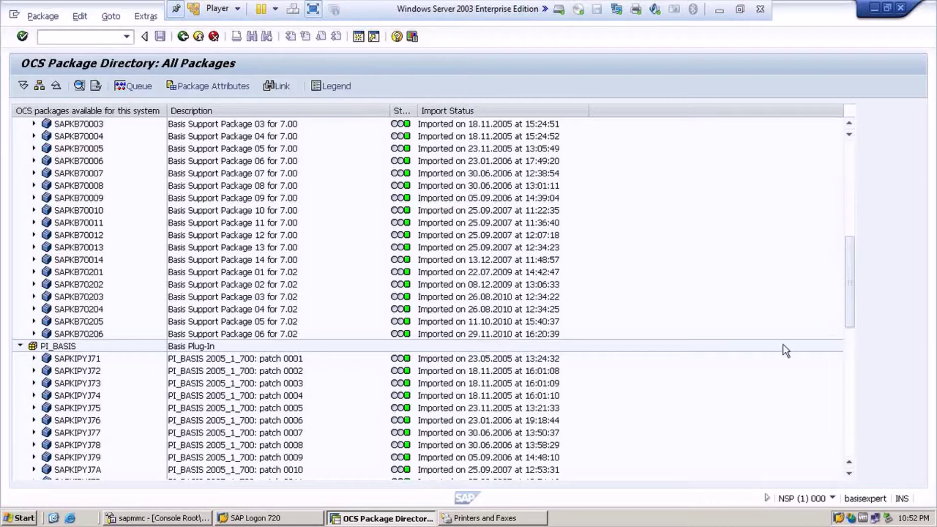
pyautogui.moveTo(852, 310); pyautogui.dragTo(850, 342)
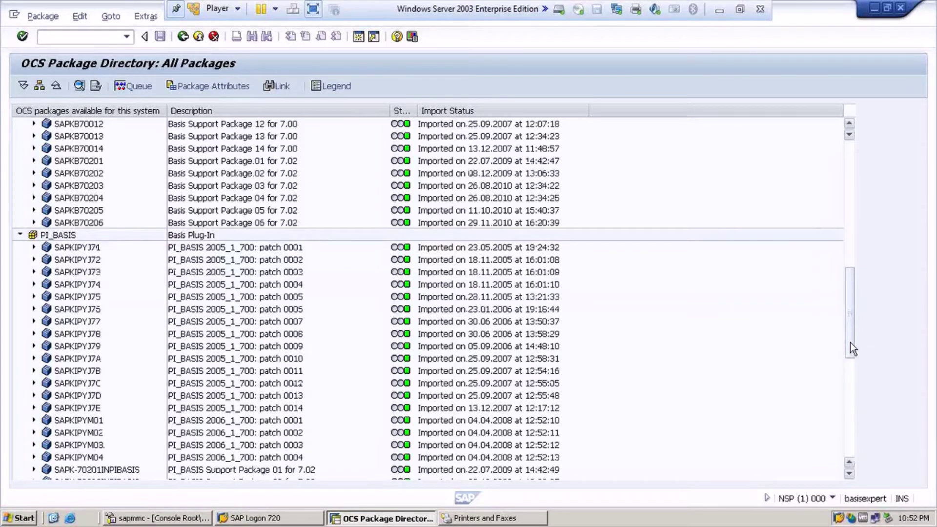
pyautogui.moveTo(850, 342); pyautogui.dragTo(843, 448)
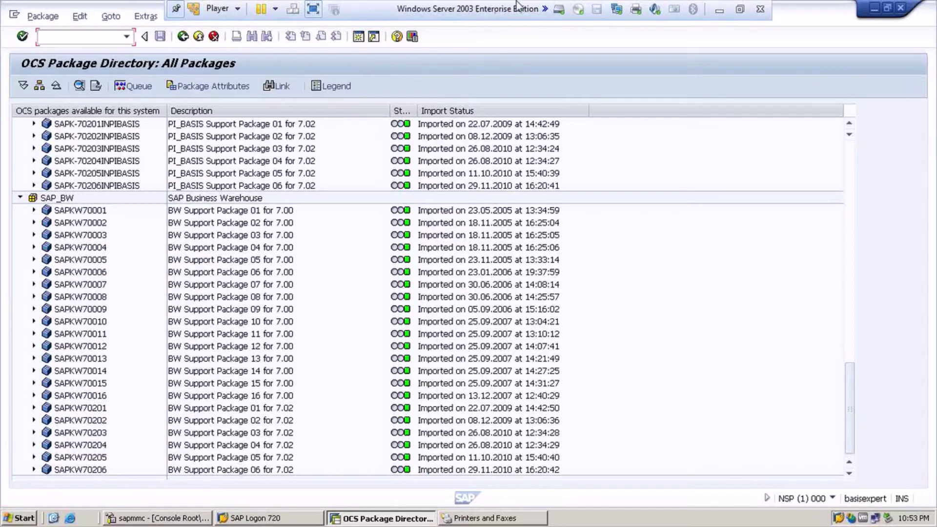
# - Restore the window, return to SAP Easy Access with /n, and open System > Status
pyautogui.click(886, 7)
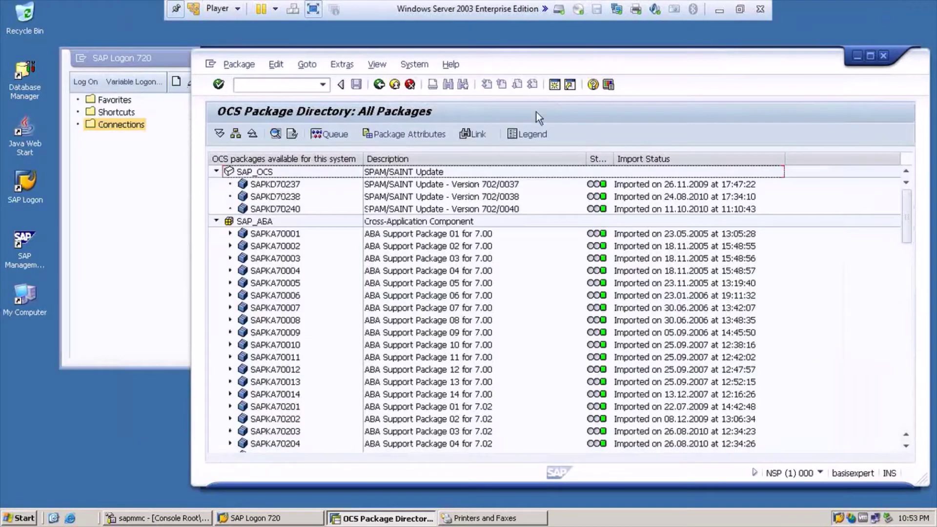
pyautogui.click(416, 64)
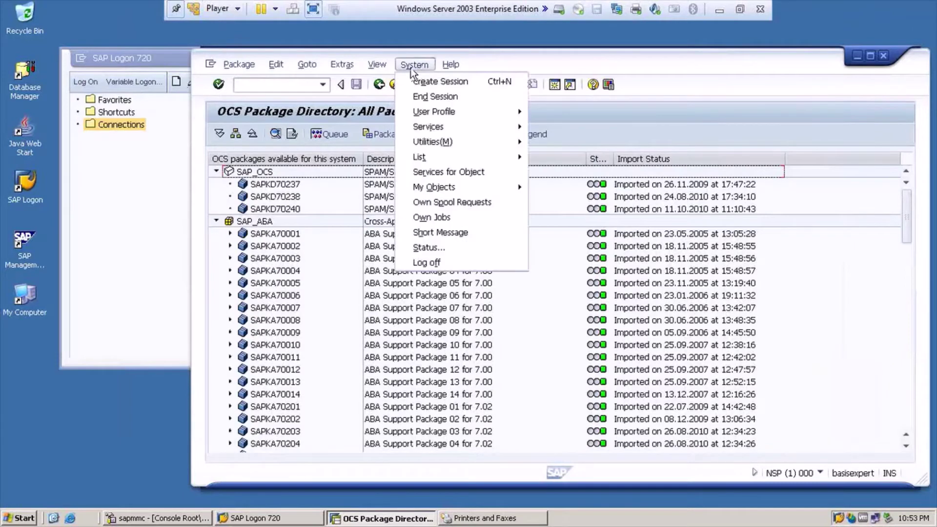
pyautogui.click(308, 85)
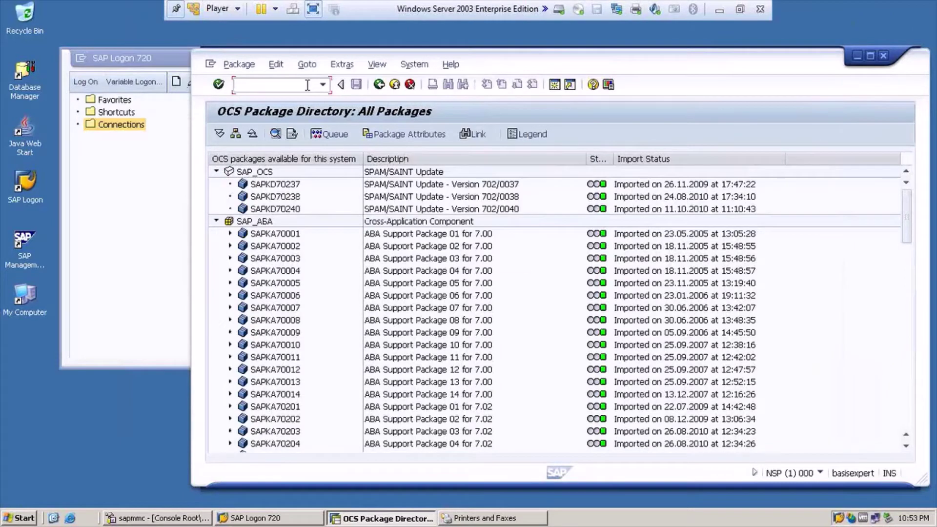
pyautogui.write('/n')
pyautogui.press('Return')
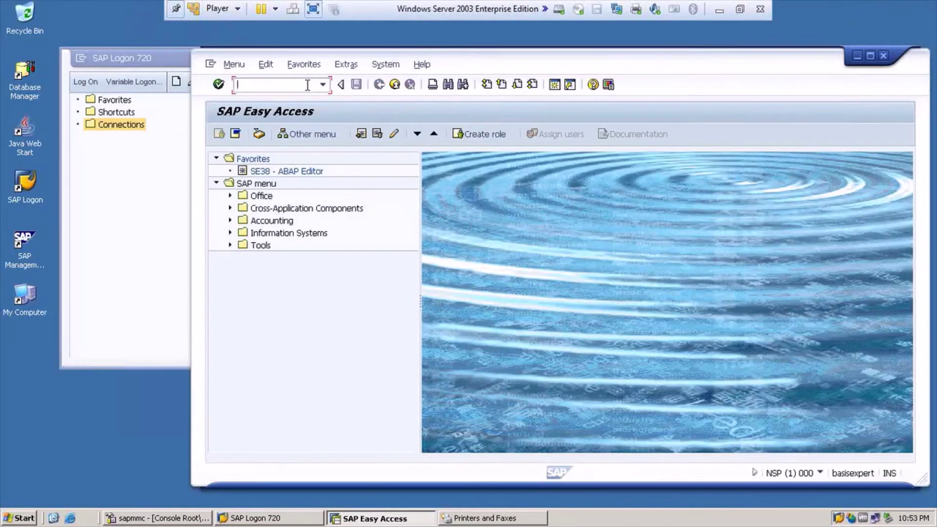
pyautogui.click(388, 66)
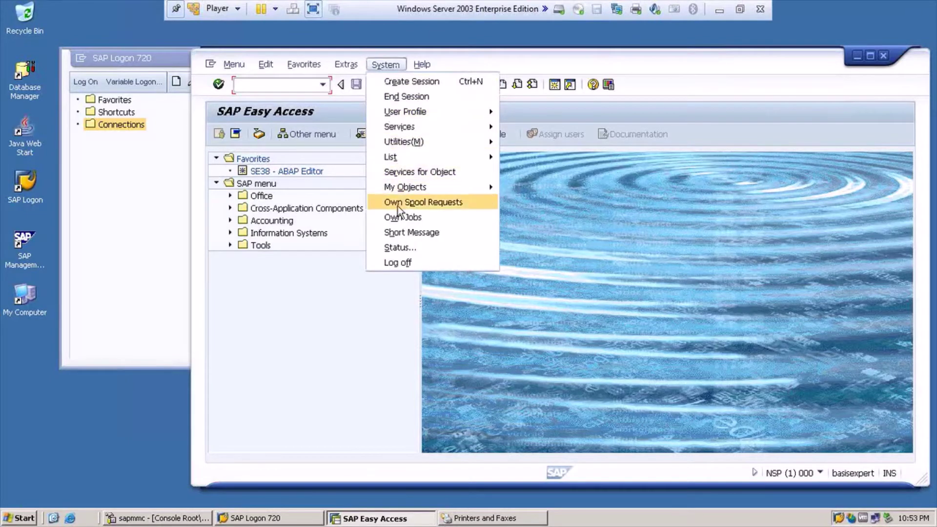
pyautogui.click(396, 248)
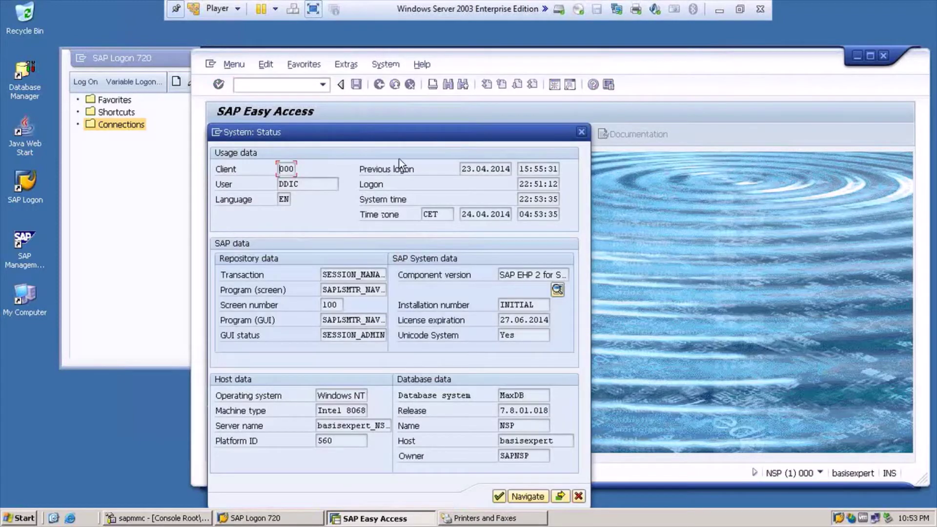
# - Show each component's release and support package level, then minimize the VM to the slides
pyautogui.moveTo(399, 128); pyautogui.dragTo(399, 82)
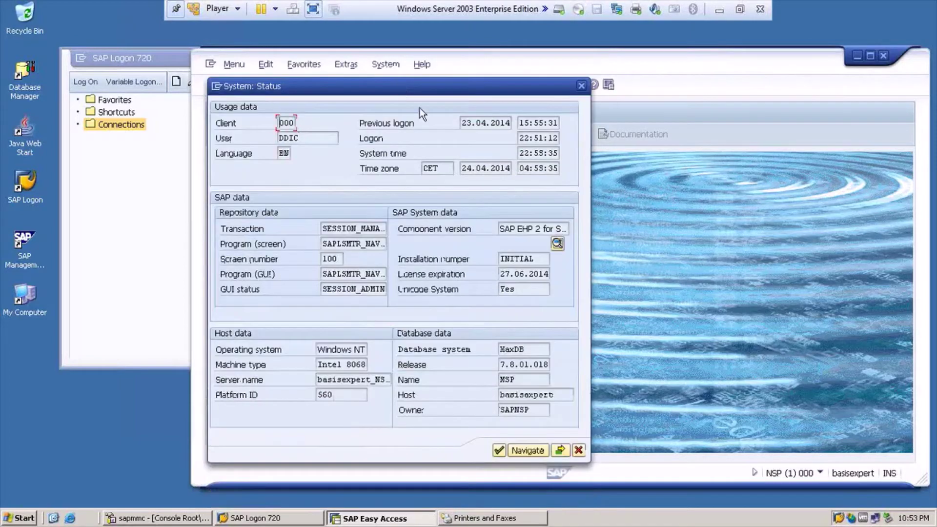
pyautogui.click(557, 244)
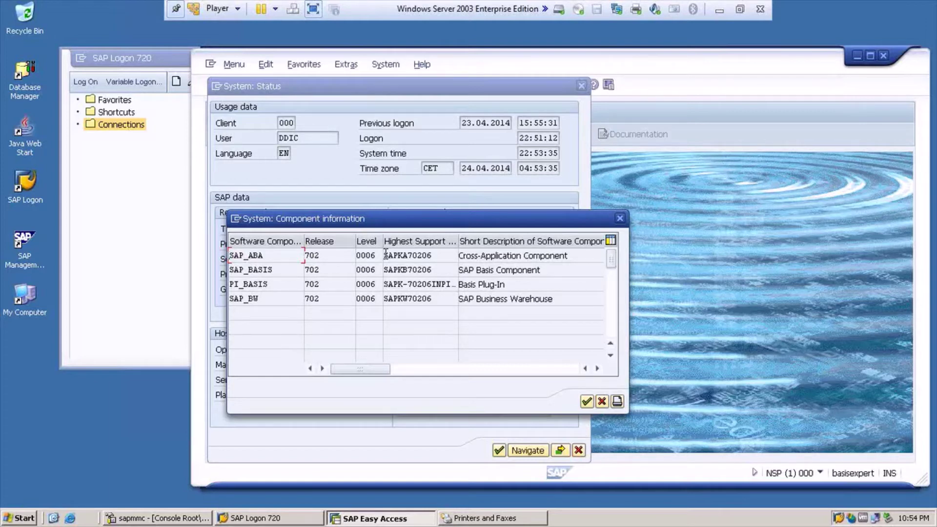
pyautogui.click(718, 11)
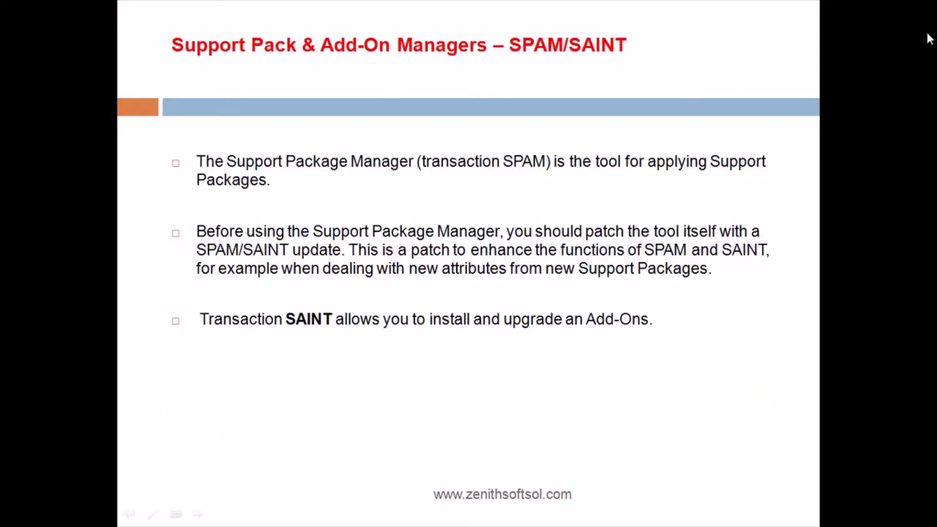
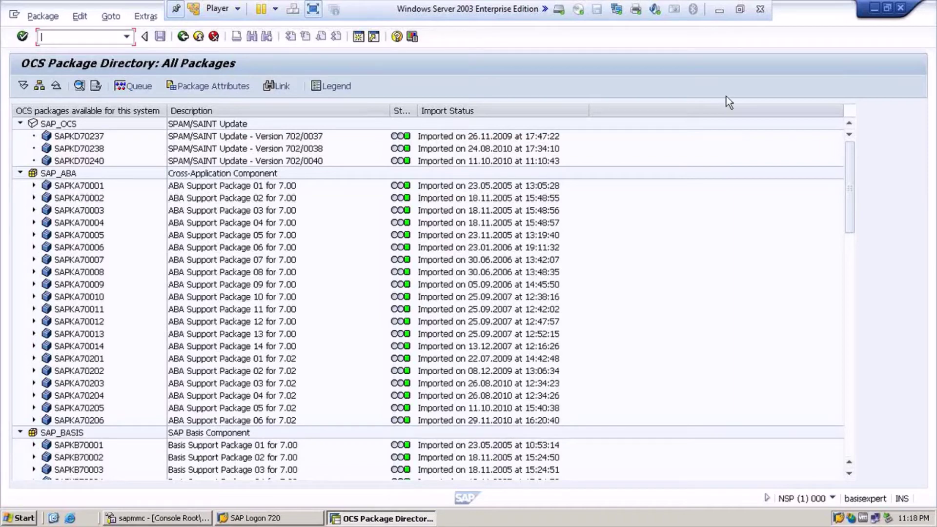
# - Minimize the SAP session to show the slide, then bring the OCS Package Directory back to the front
pyautogui.click(716, 11)
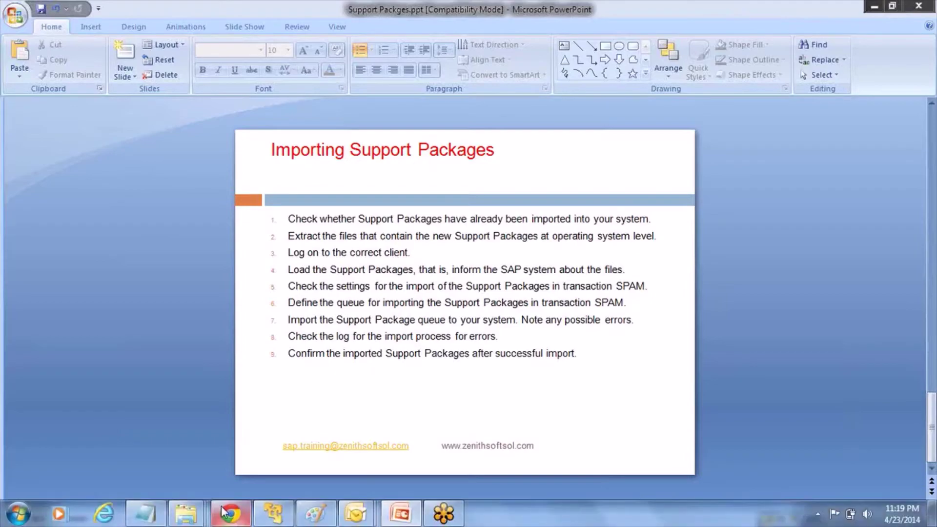
pyautogui.click(282, 517)
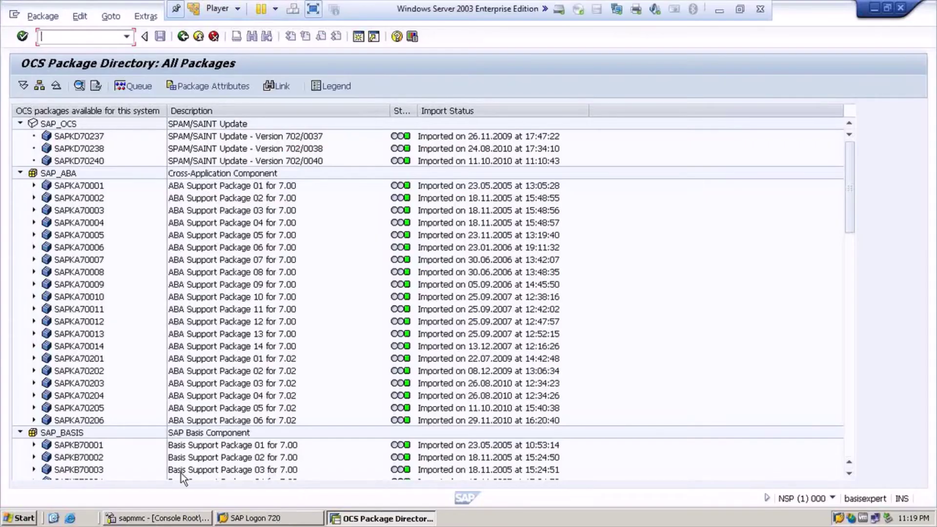
pyautogui.click(18, 517)
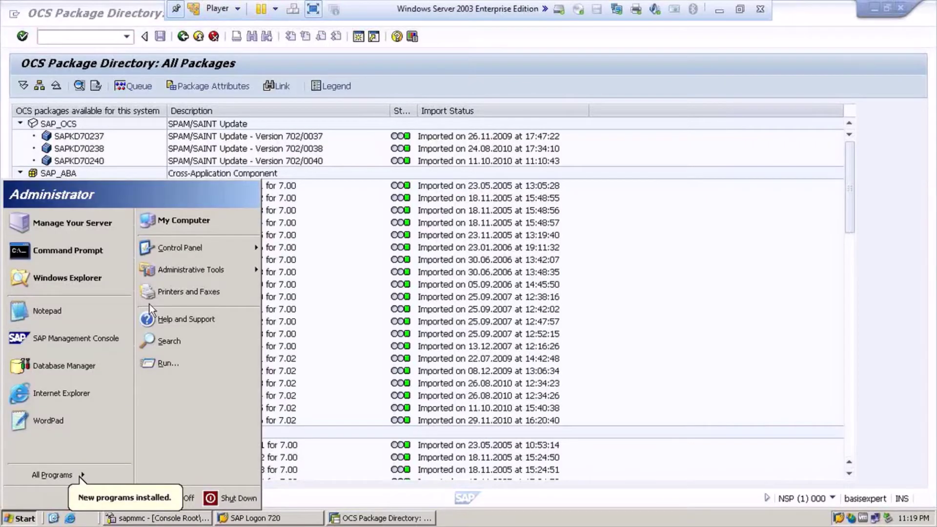
# - Browse My Computer to E:\usr\sap\trans\EPS\in, confirm it is empty, then return to SAP
pyautogui.click(166, 224)
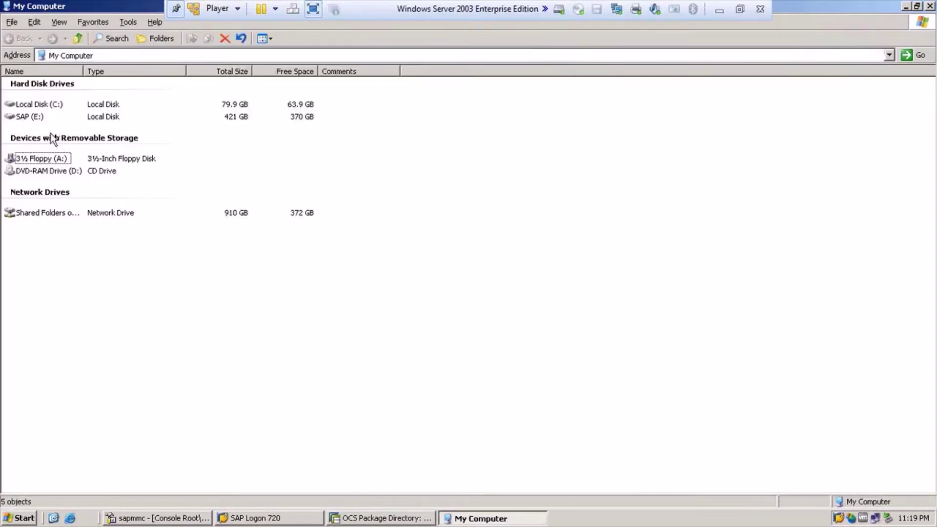
pyautogui.doubleClick(22, 174)
pyautogui.doubleClick(27, 117)
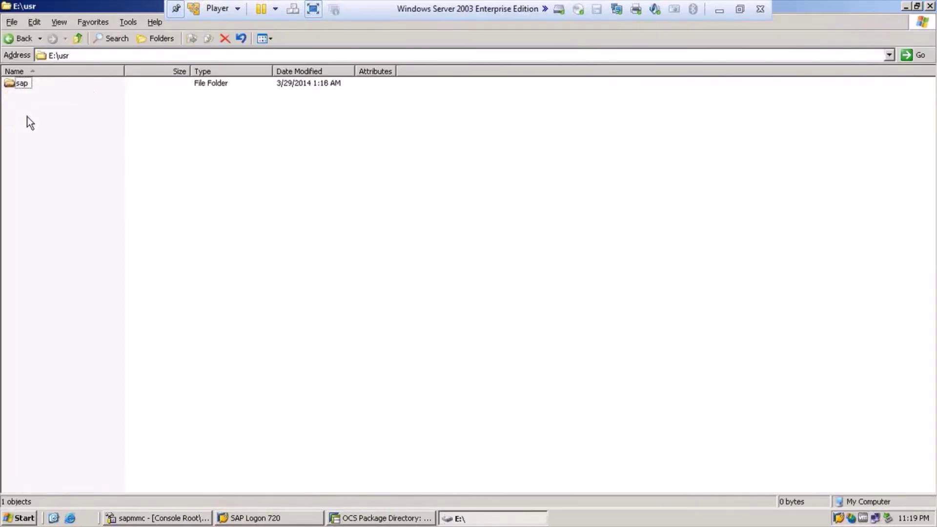
pyautogui.doubleClick(25, 86)
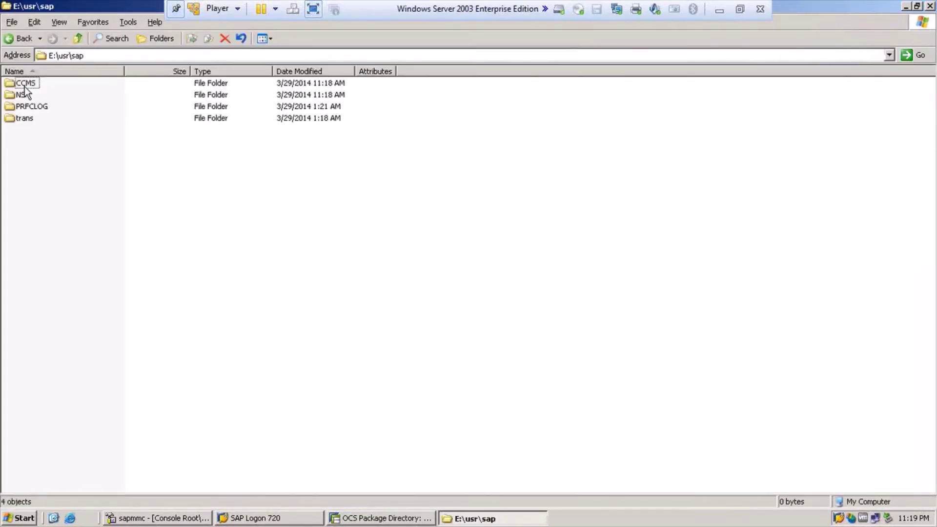
pyautogui.doubleClick(23, 118)
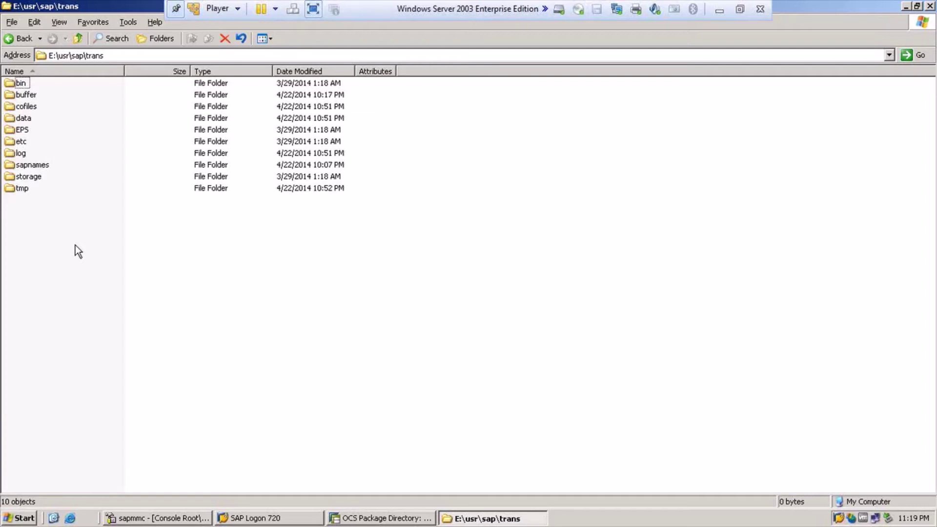
pyautogui.doubleClick(24, 129)
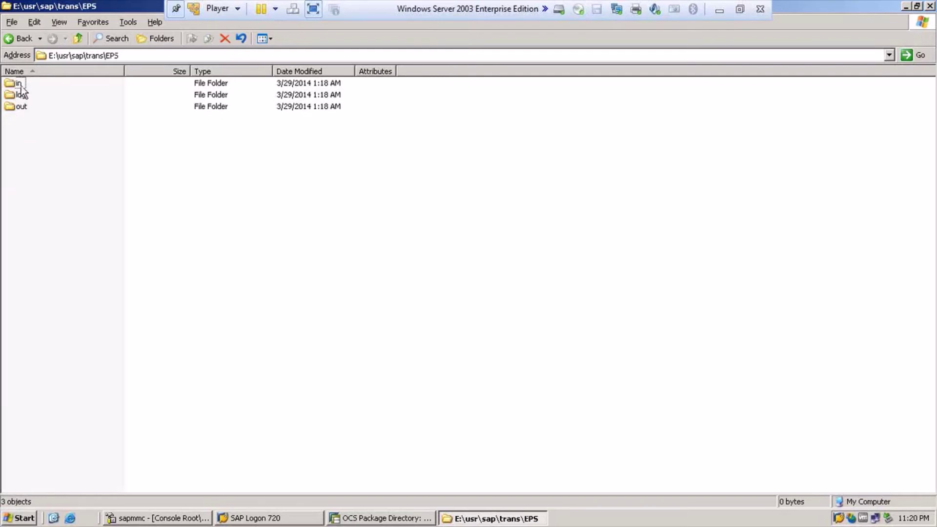
pyautogui.doubleClick(21, 83)
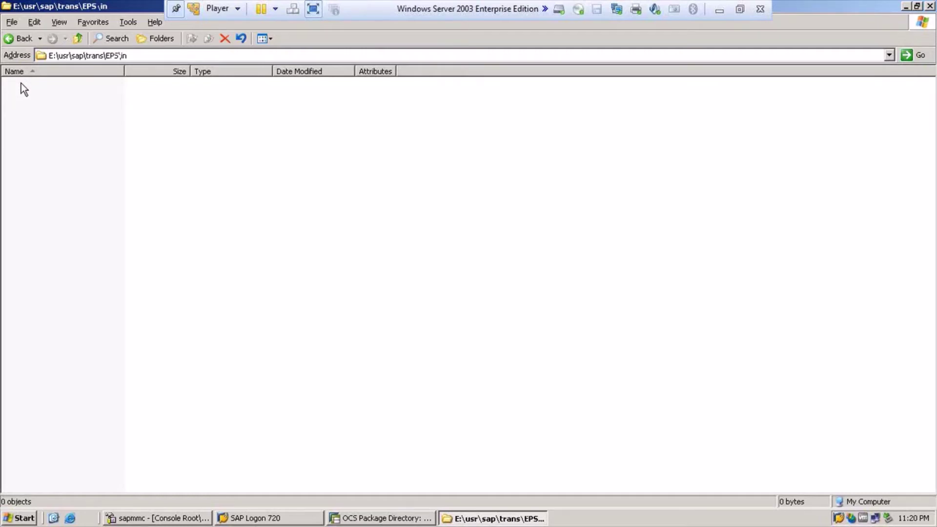
pyautogui.click(371, 518)
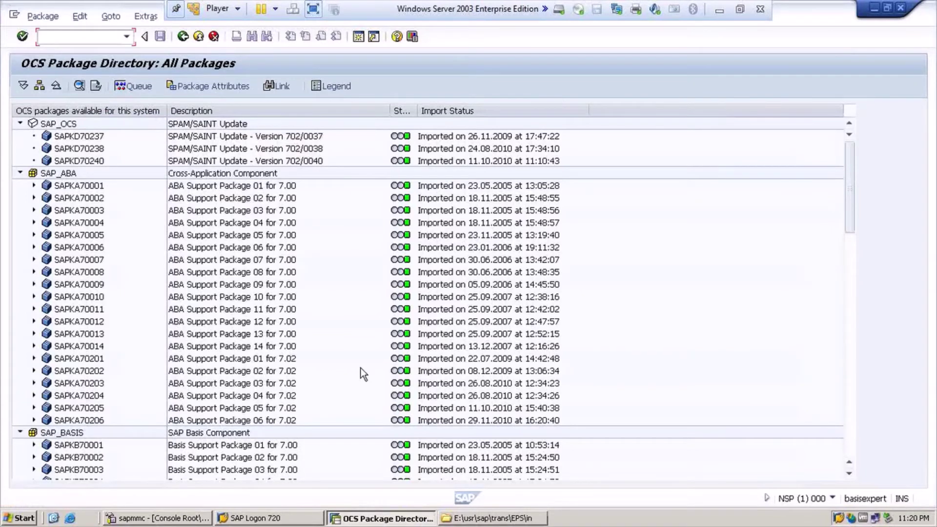
# - Exit the package directory to SAP Easy Access and check the system status information
pyautogui.click(197, 37)
pyautogui.click(195, 37)
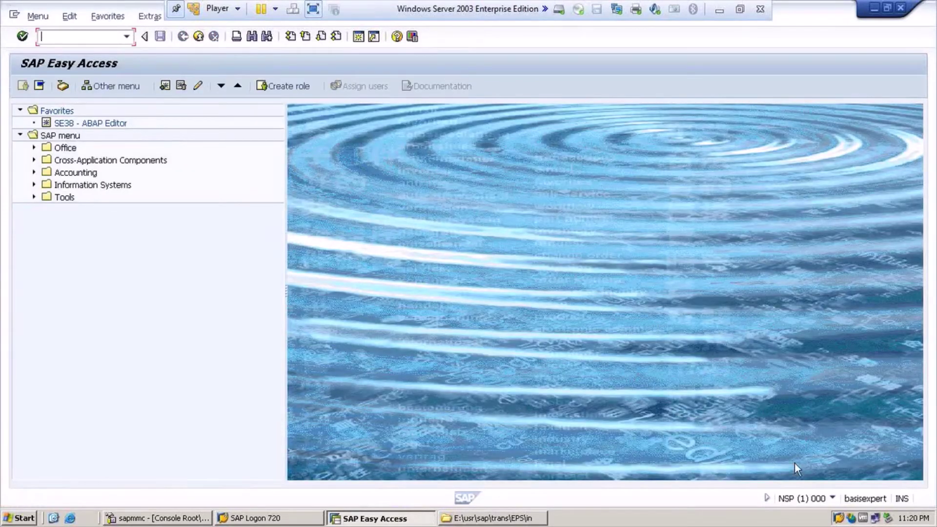
pyautogui.click(832, 498)
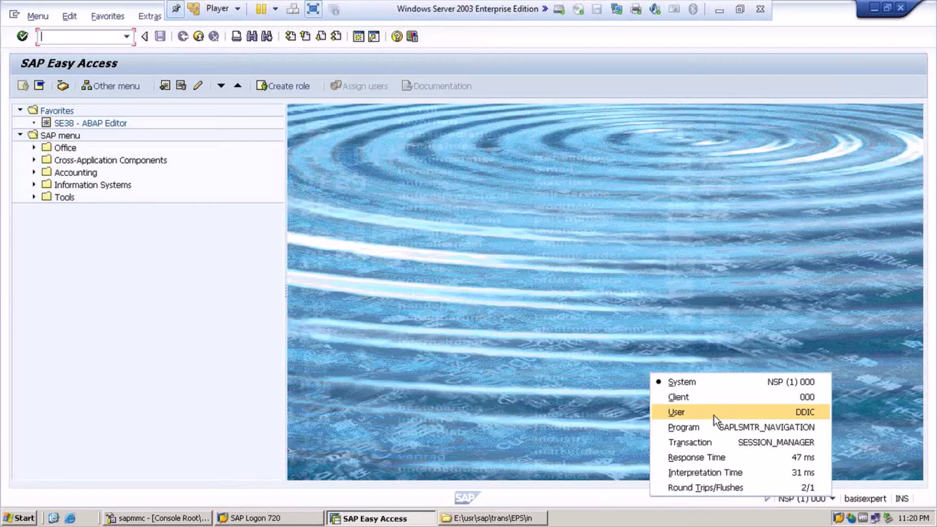
pyautogui.click(263, 378)
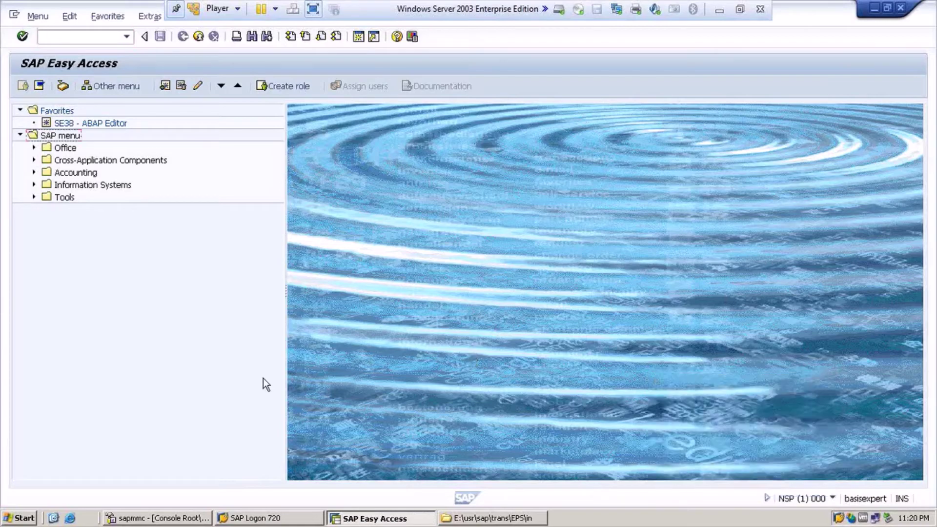
# - Run transaction SPAM from the command field, correcting the mistyped code
pyautogui.click(89, 36)
pyautogui.write('SPM')
pyautogui.press('BackSpace')
pyautogui.write('AM')
pyautogui.press('Return')
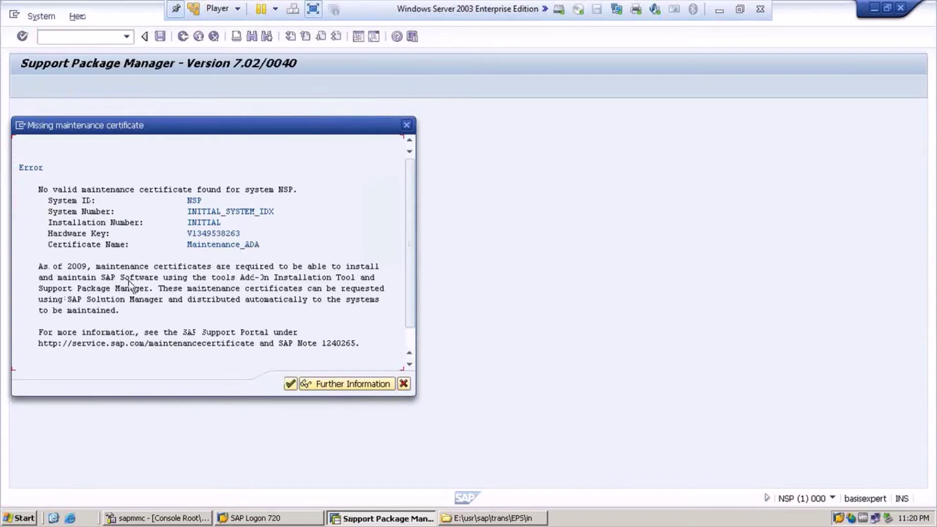
# - Dismiss the certificate error, glance at Load packages, then display New Support Packages, and none are found
pyautogui.click(290, 384)
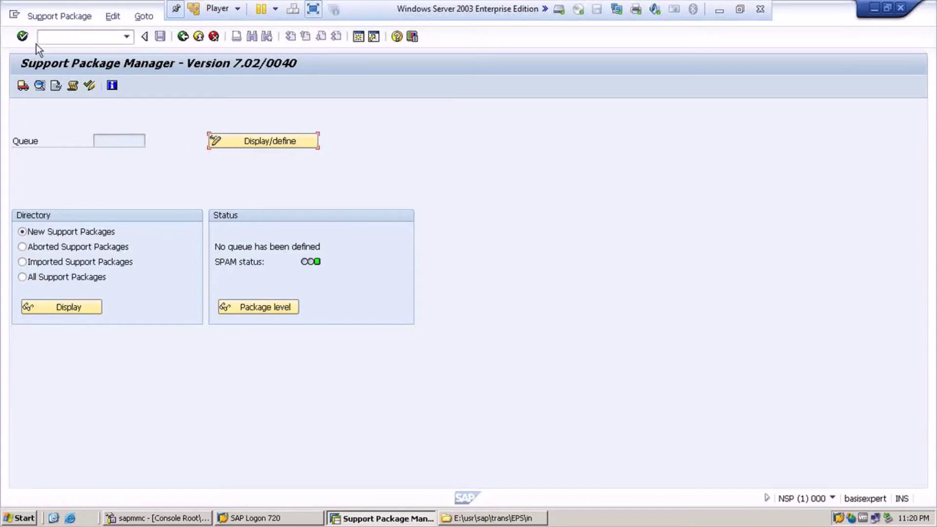
pyautogui.click(45, 17)
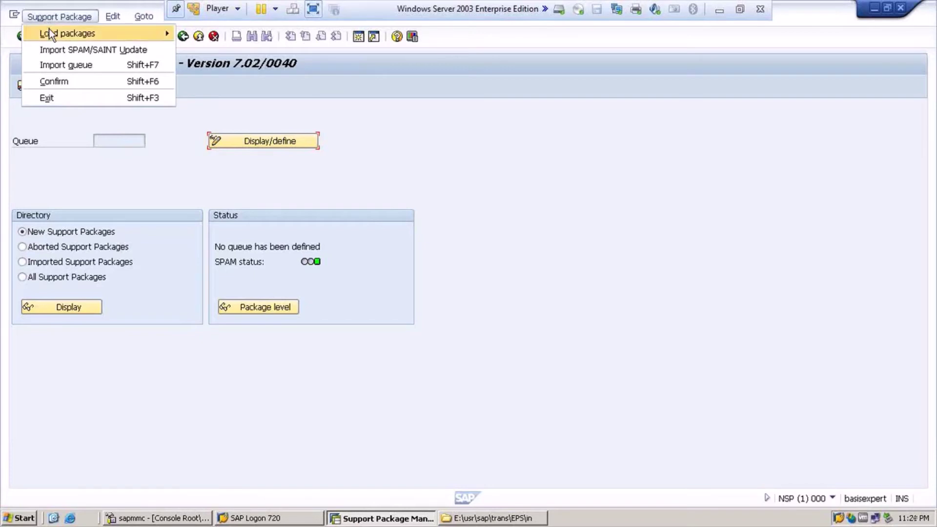
pyautogui.moveTo(49, 30)
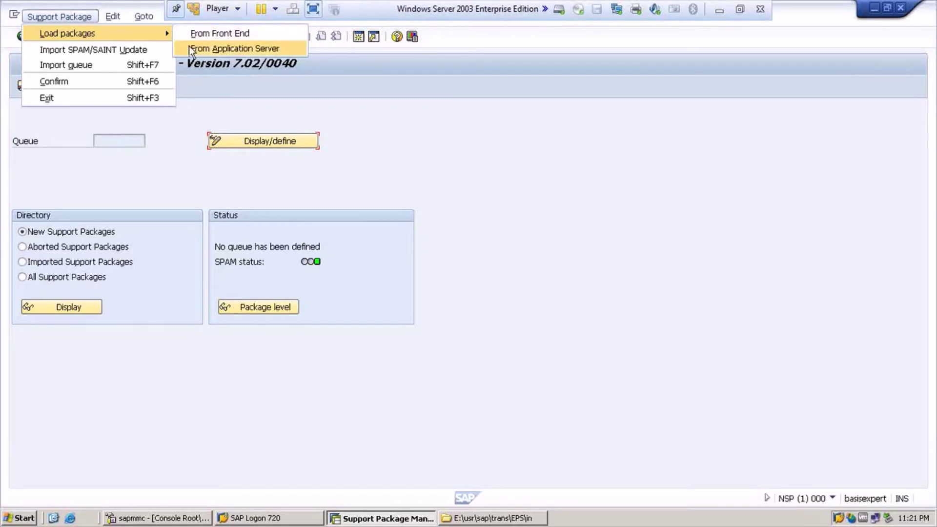
pyautogui.click(180, 112)
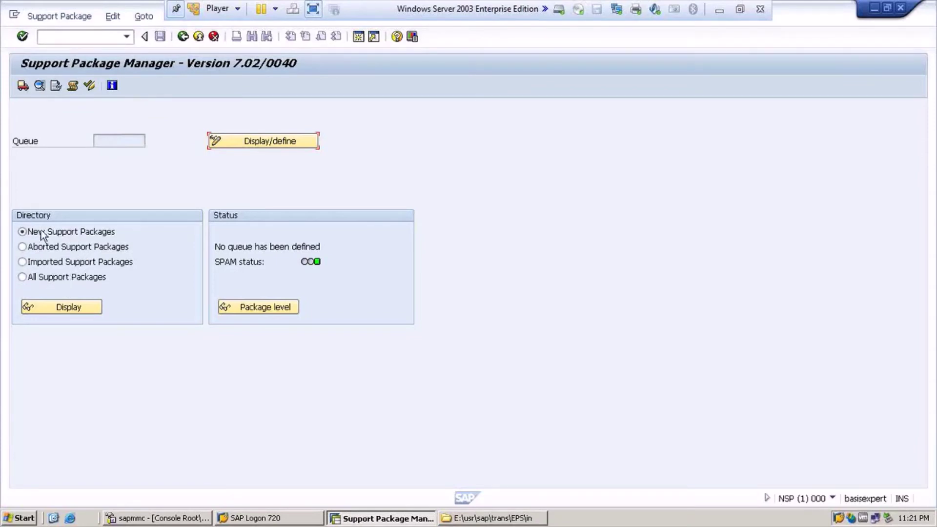
pyautogui.click(72, 307)
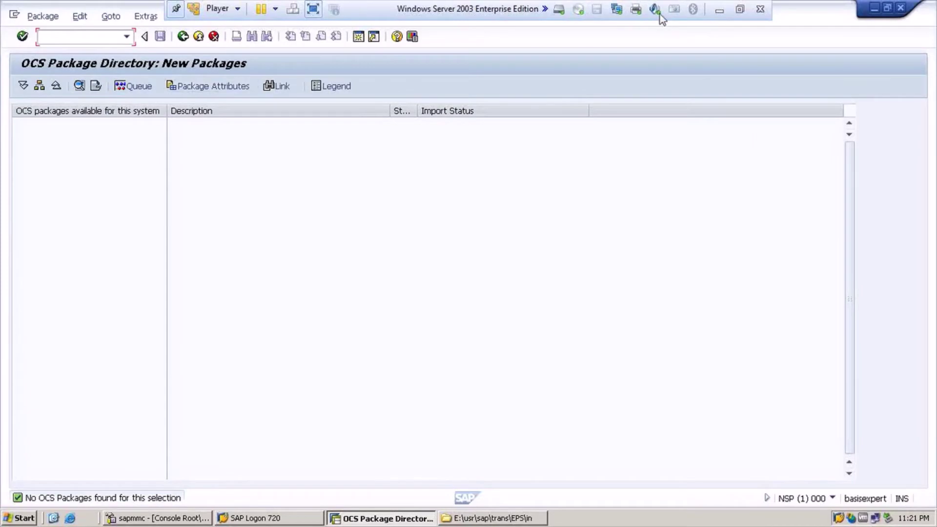
# - Minimize VMware Player to reveal the 'Importing Support Packages' slide
pyautogui.click(712, 11)
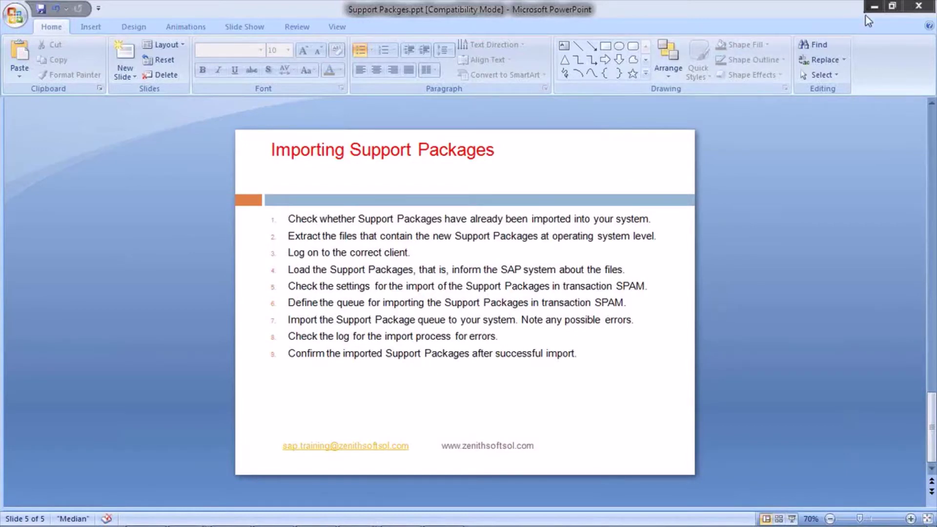
# - Minimize PowerPoint and Chrome, then bring the SAP New Packages directory back from the taskbar
pyautogui.click(875, 7)
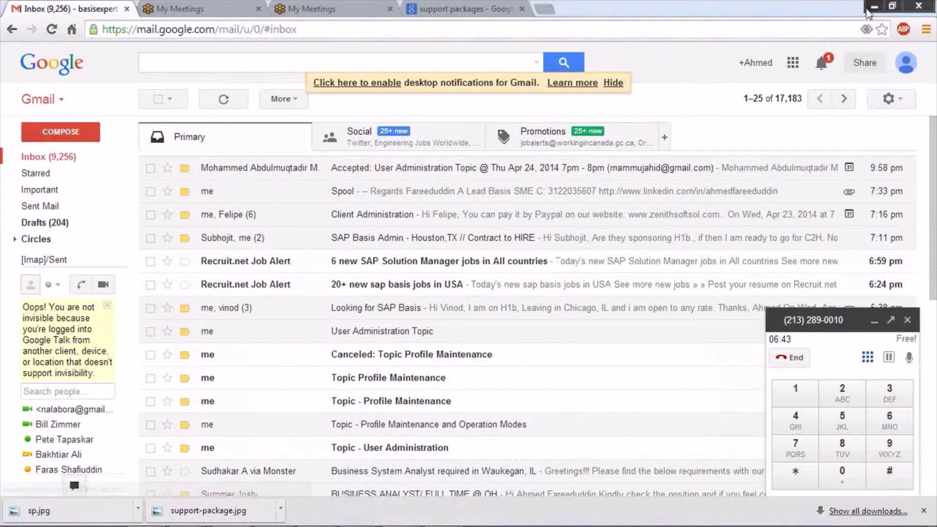
pyautogui.click(873, 10)
pyautogui.press('super')
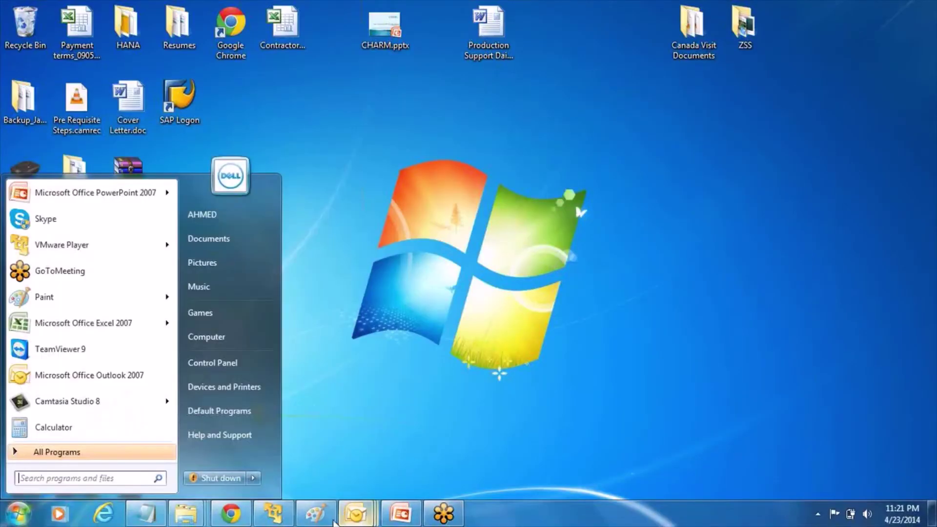
pyautogui.click(289, 517)
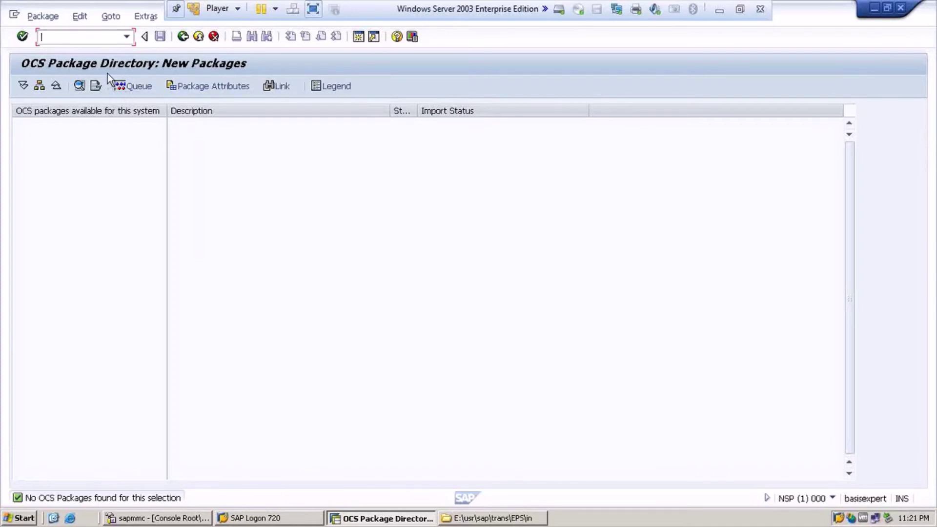
# - Go back from the empty new-packages list to the SPAM start screen and restore the SAP window
pyautogui.click(155, 16)
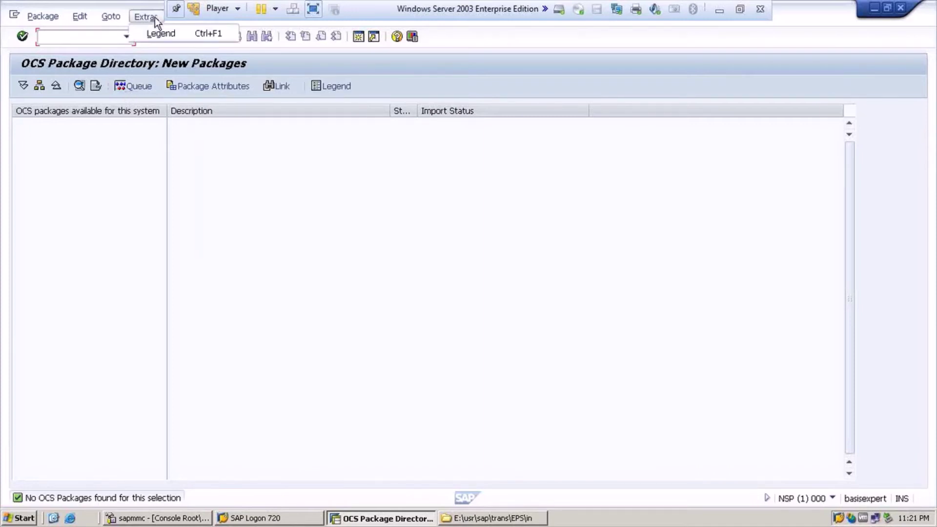
pyautogui.moveTo(111, 17)
pyautogui.click(230, 238)
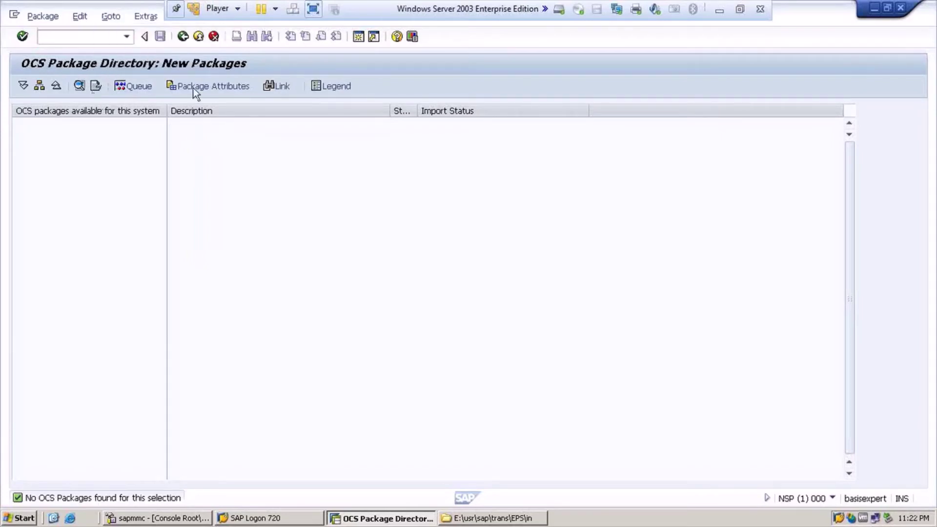
pyautogui.click(183, 37)
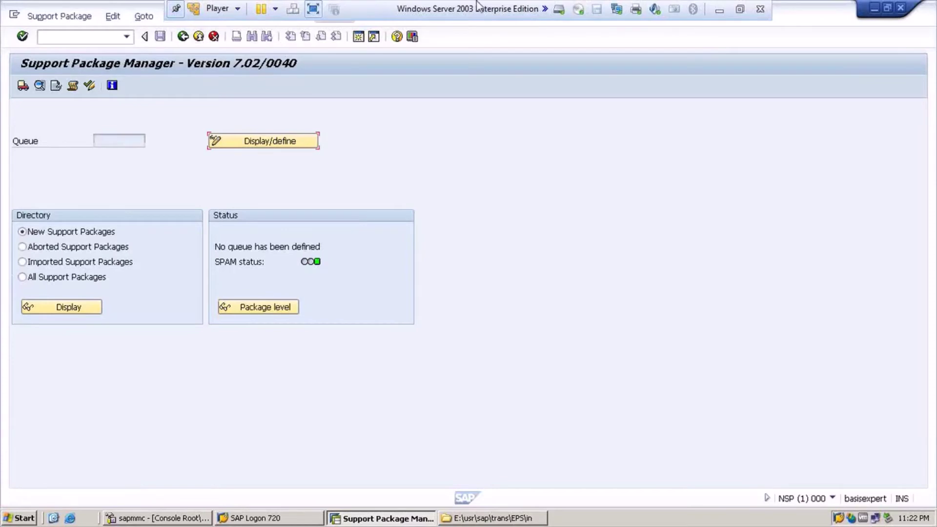
pyautogui.click(887, 9)
pyautogui.click(373, 65)
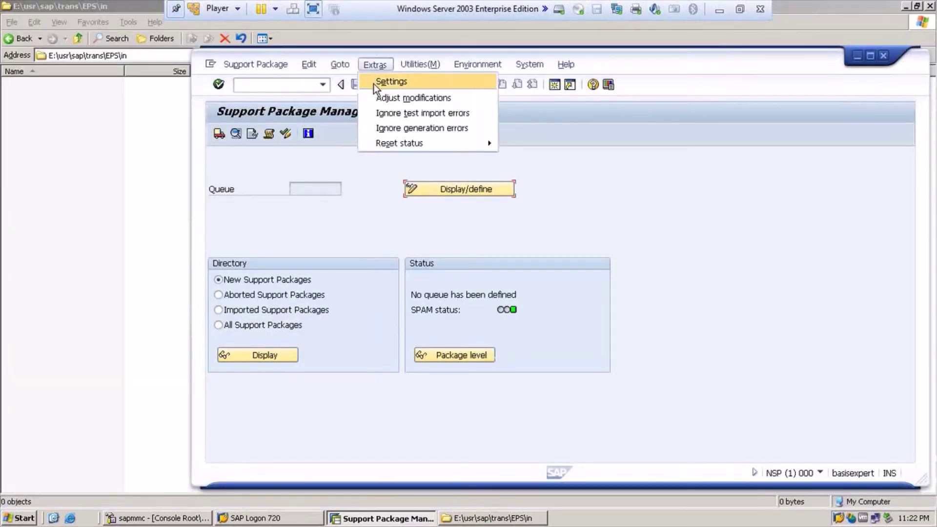
# - Review the Load packages, Define Queue and Import Queue tabs of SPAM Settings, closing without changes
pyautogui.click(374, 82)
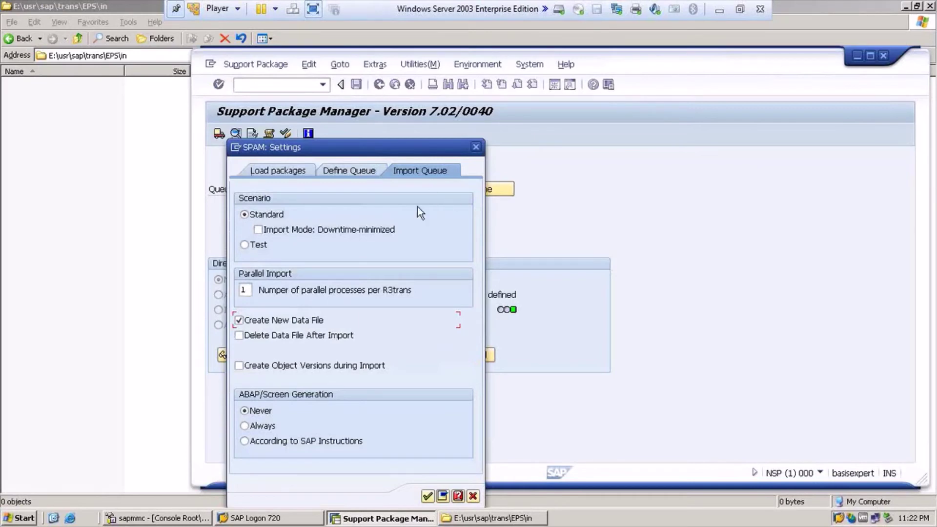
pyautogui.click(280, 171)
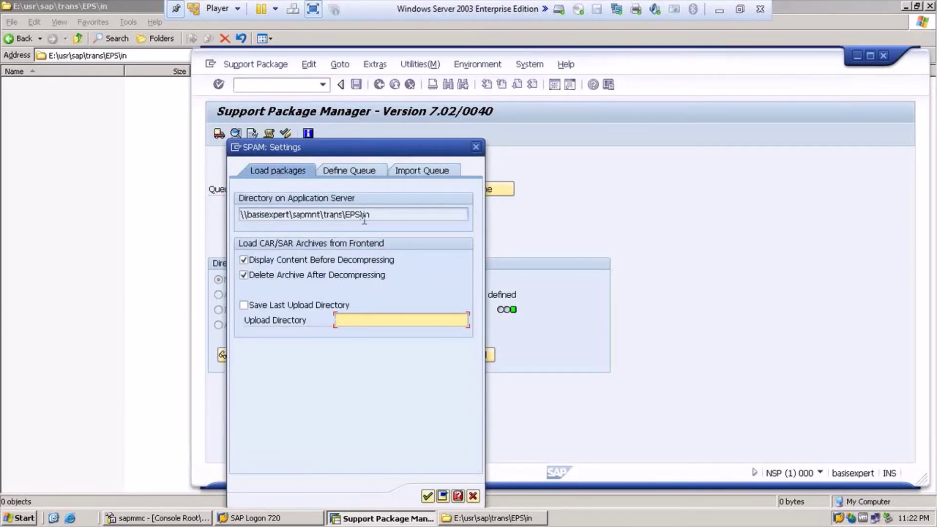
pyautogui.click(347, 173)
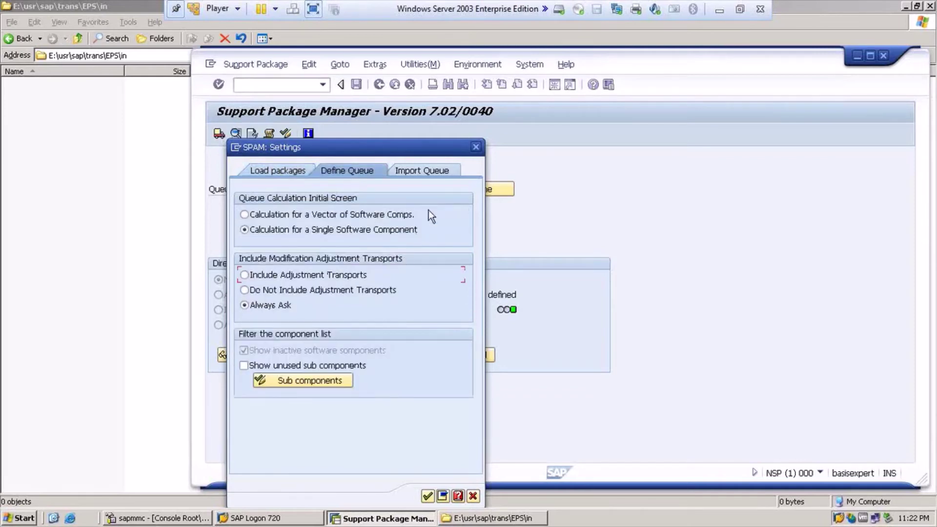
pyautogui.click(431, 172)
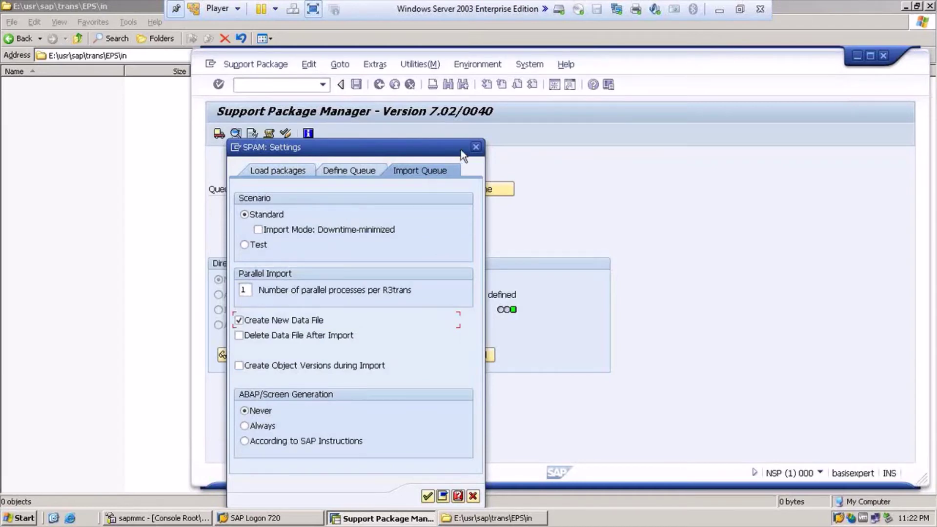
pyautogui.click(475, 148)
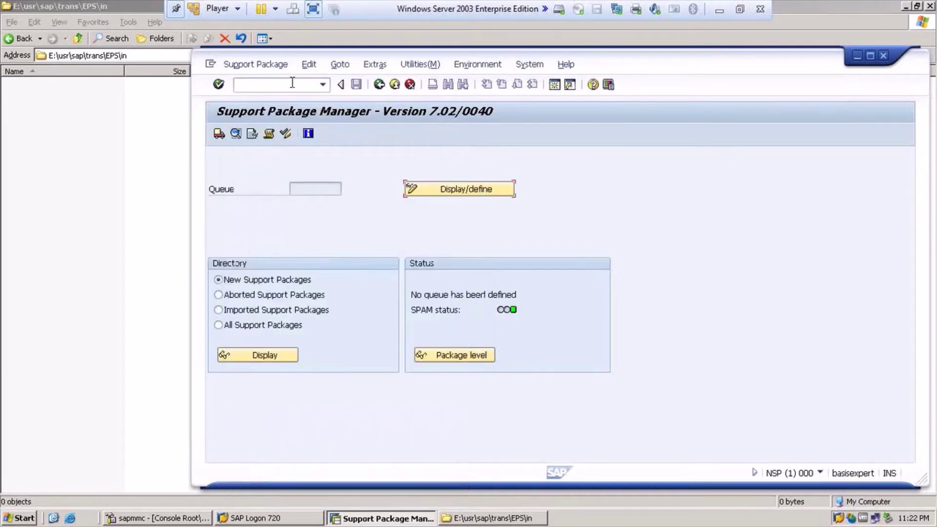
pyautogui.click(870, 56)
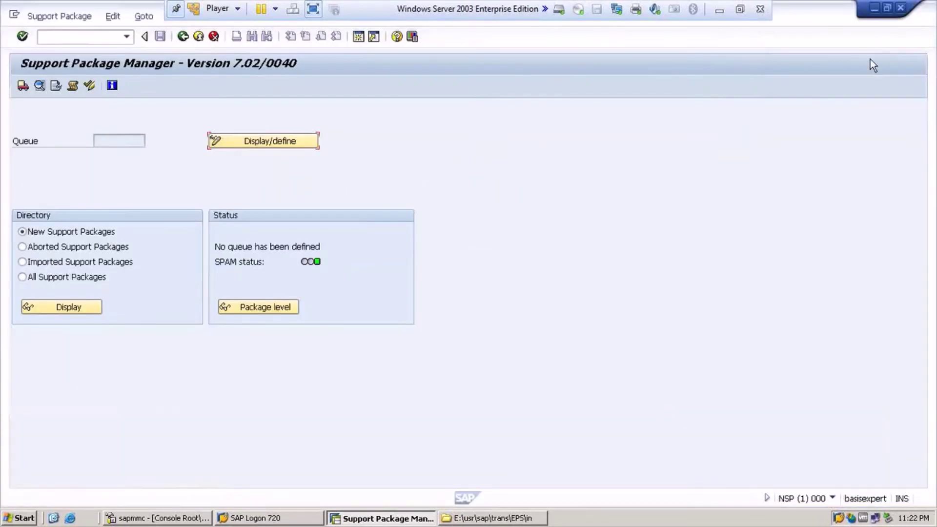
pyautogui.click(43, 21)
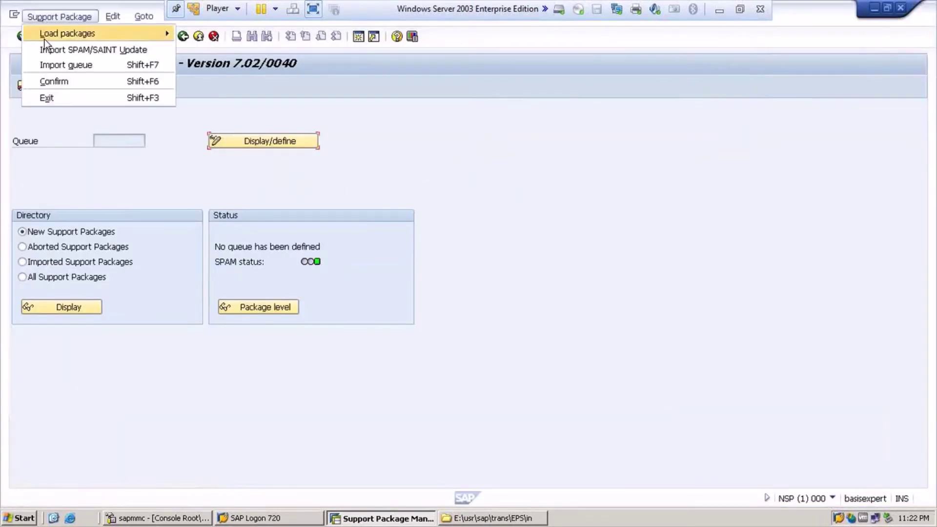
pyautogui.moveTo(44, 37)
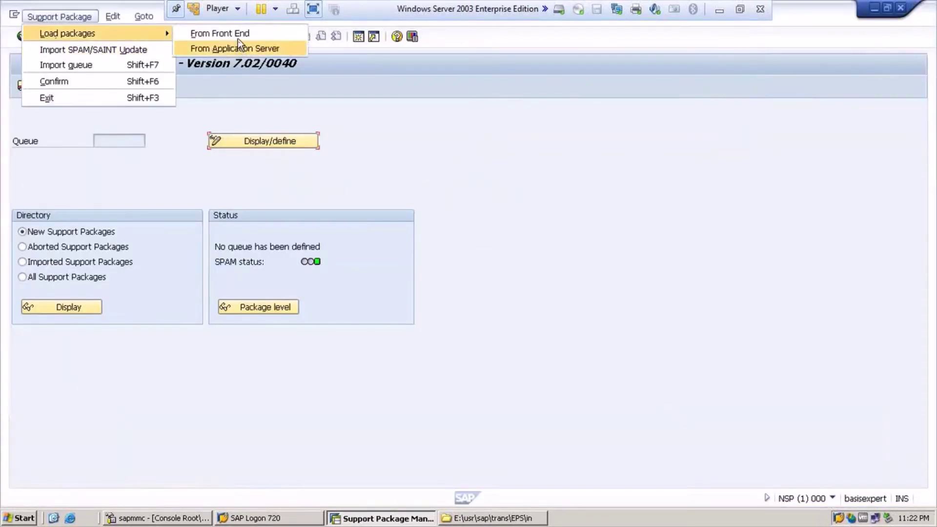
pyautogui.click(158, 159)
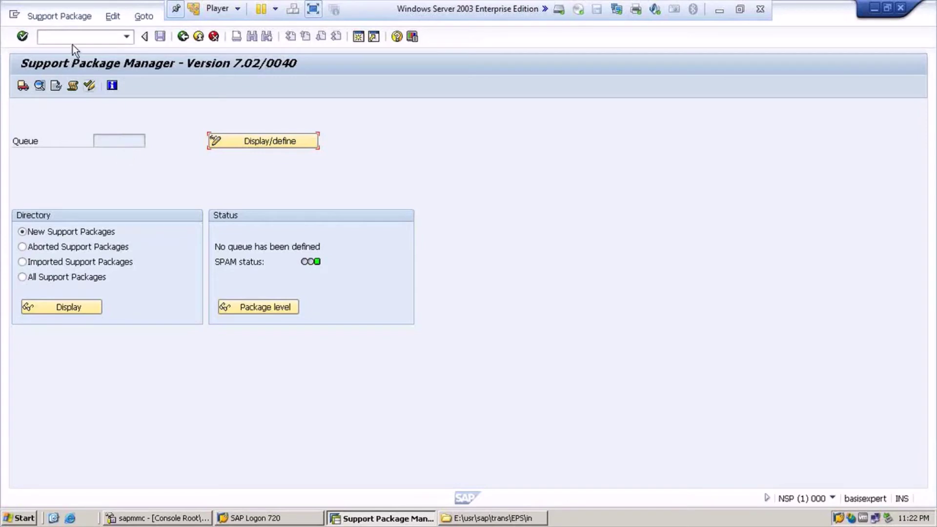
pyautogui.click(64, 17)
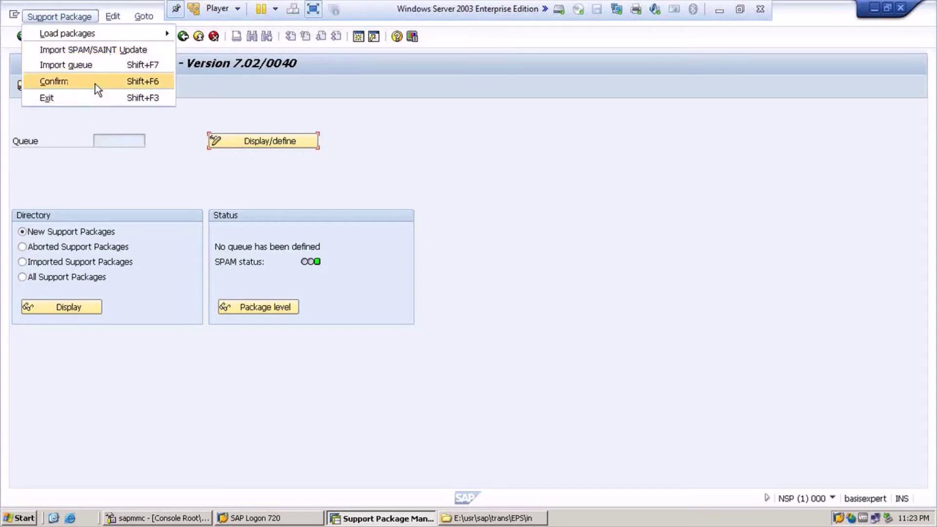
pyautogui.click(122, 154)
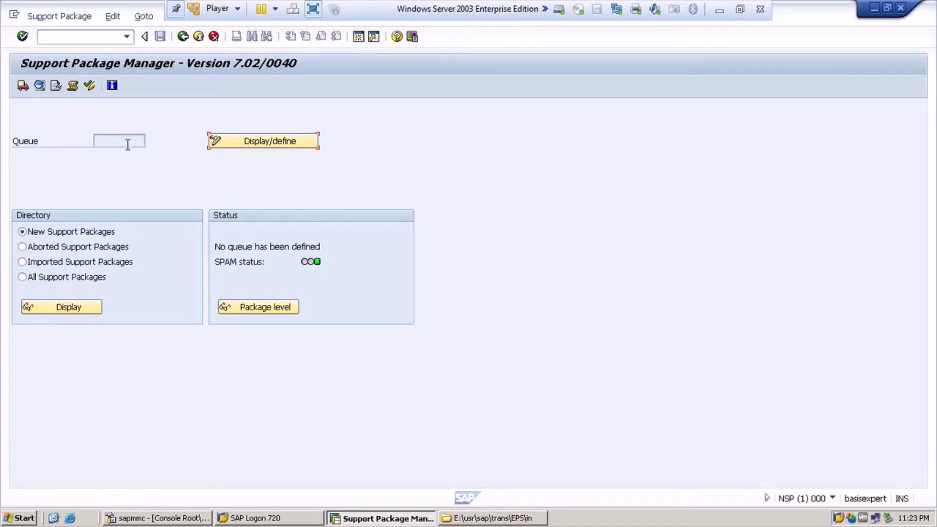
# - Try Display/define for a queue, acknowledge 'No Support Packages found', then switch to the PowerPoint slide
pyautogui.click(262, 142)
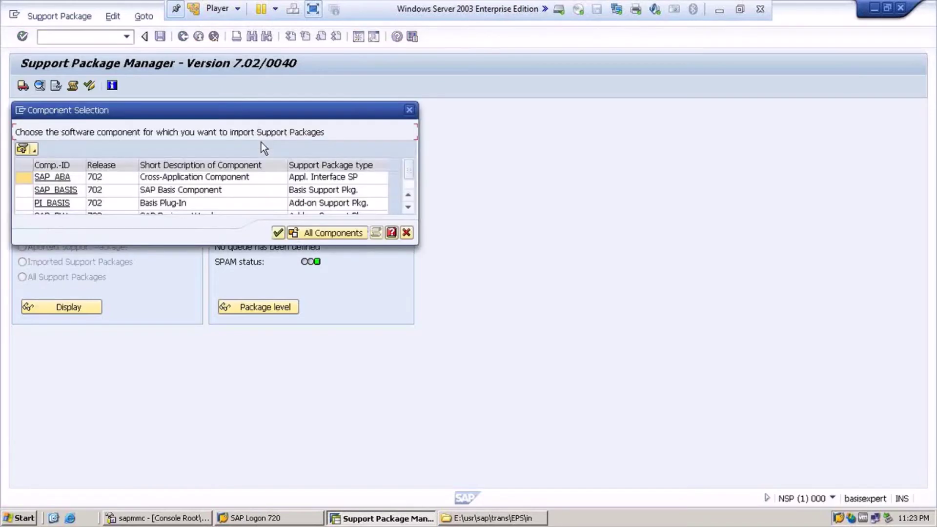
pyautogui.click(279, 233)
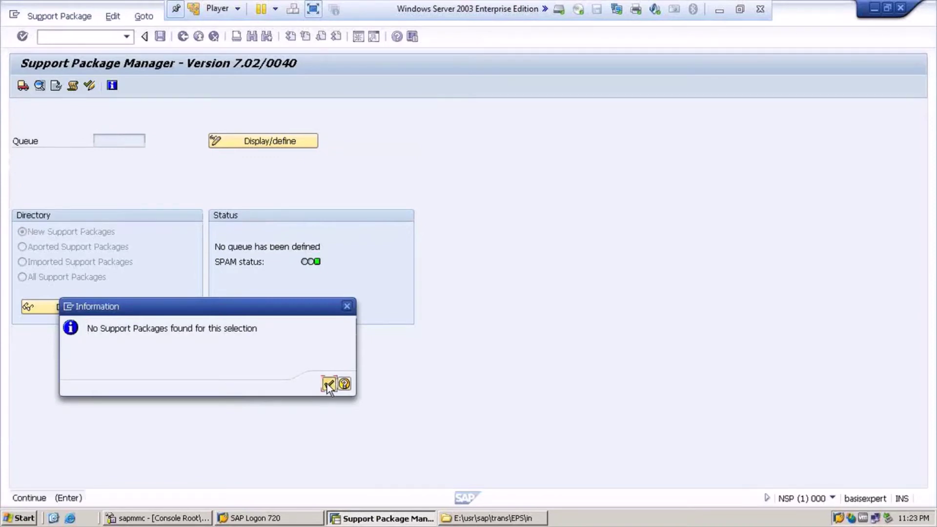
pyautogui.click(328, 384)
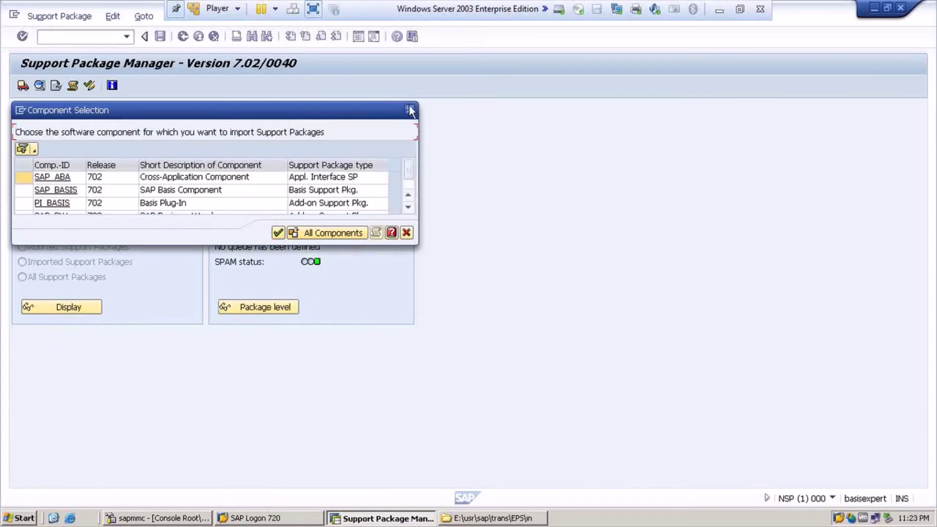
pyautogui.click(410, 110)
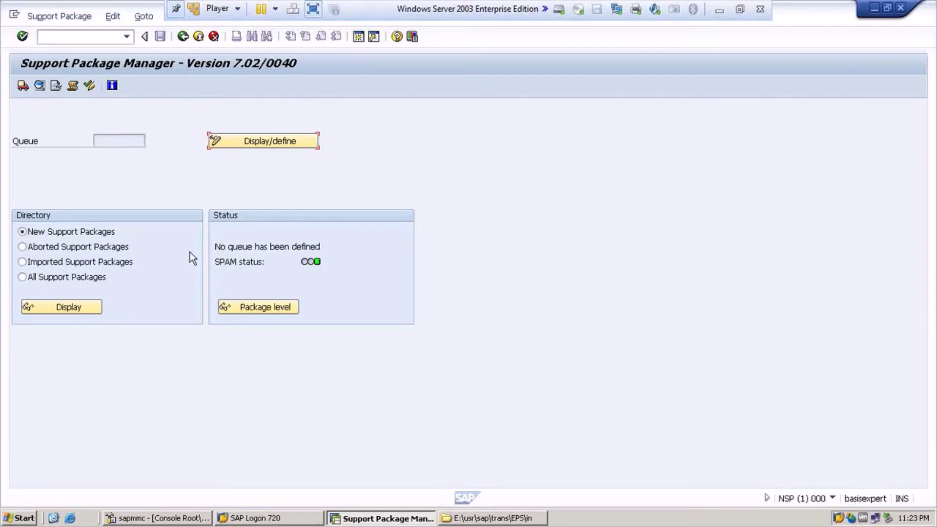
pyautogui.click(720, 9)
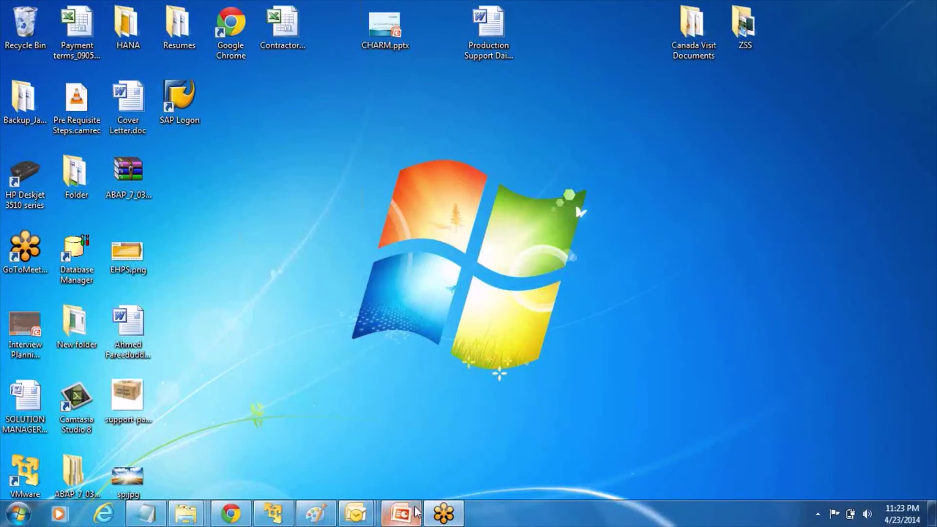
pyautogui.click(411, 513)
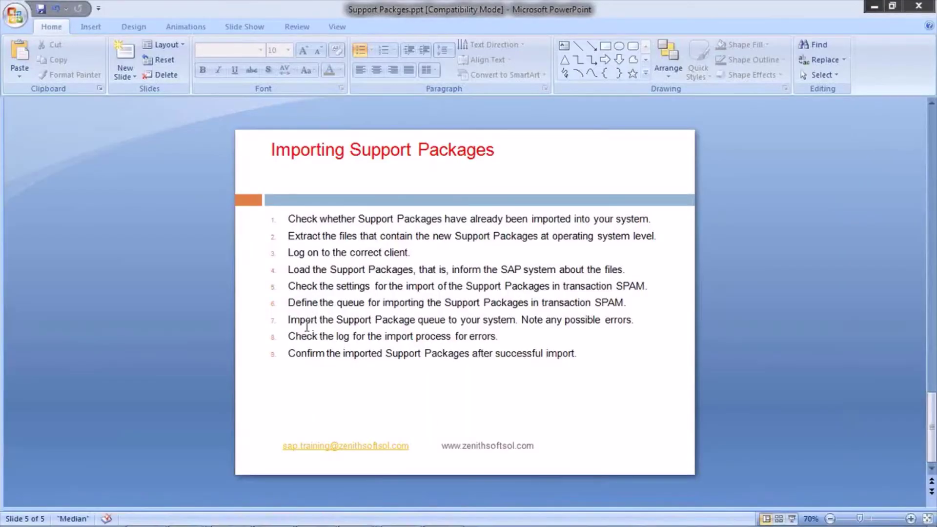
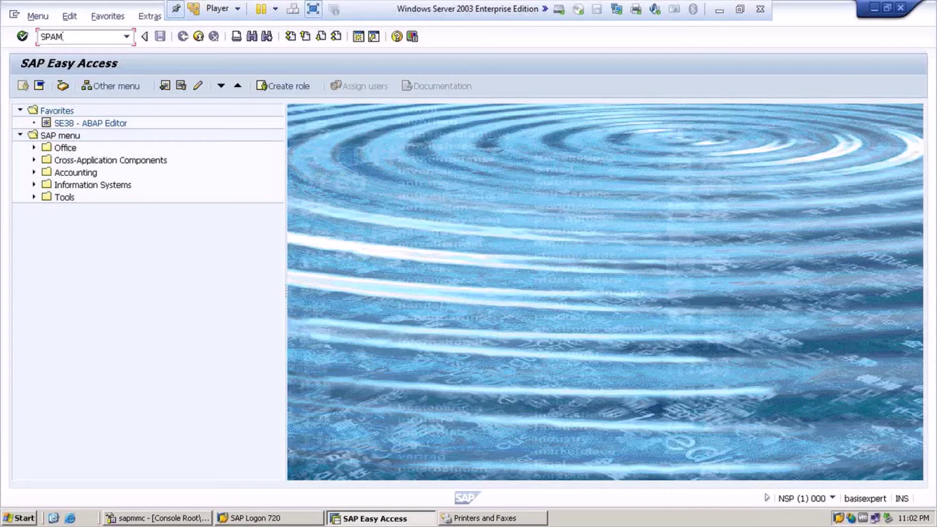
# - Run transaction SPAM; it reports a missing maintenance certificate for system NSP
pyautogui.press('Return')
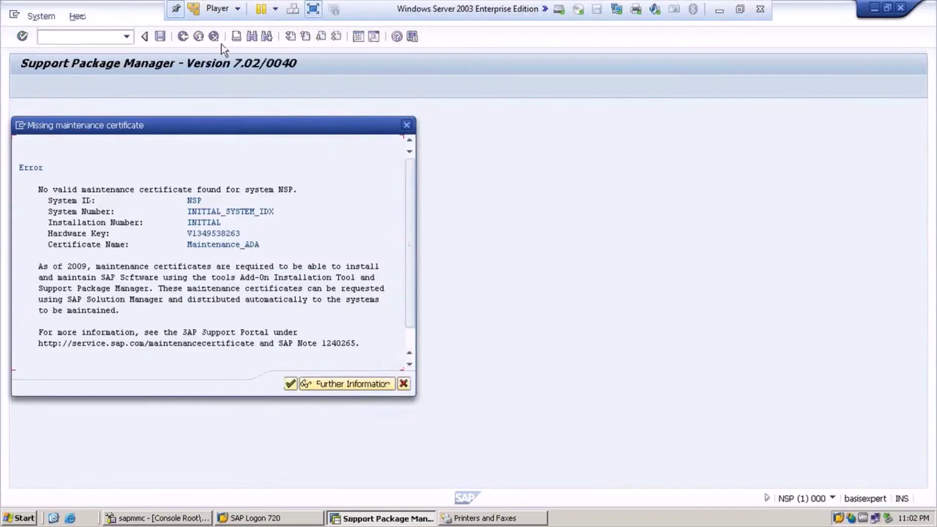
# - Confirm the missing maintenance certificate message to reach the SPAM 7.02/0040 main screen
pyautogui.press('Return')
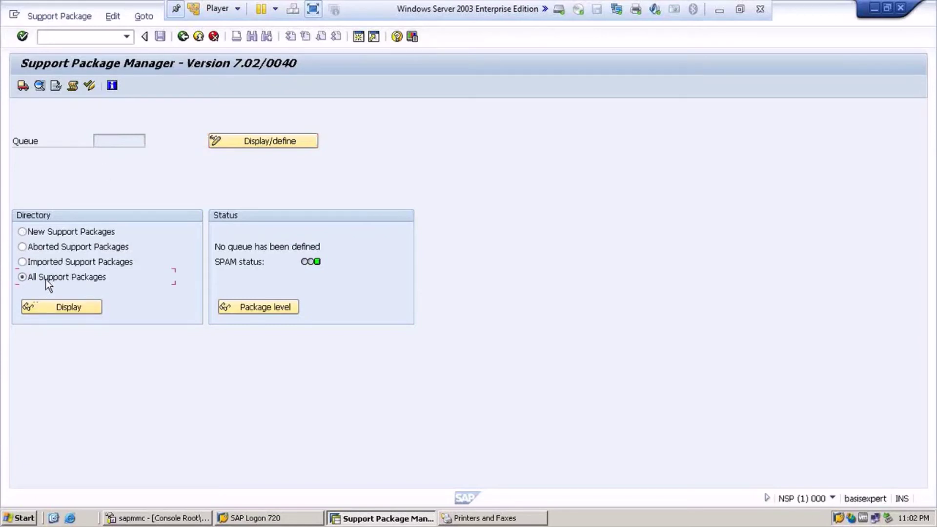
# - Display the directory of all support packages, showing SPAM/SAINT Update 702/0040 imported 11.10.2010
pyautogui.click(55, 304)
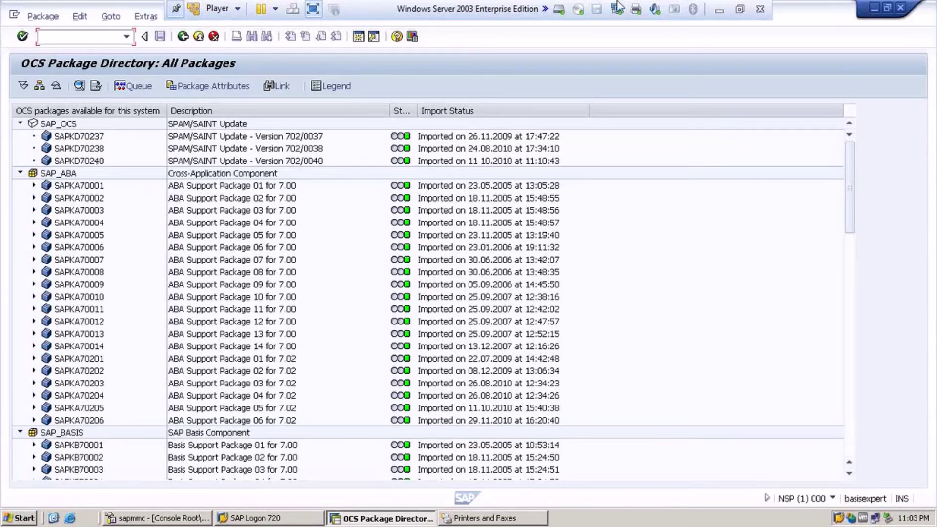
# - Check the SPAM/SAINT import slide, then open blank Notepad beside the SAP package directory
pyautogui.click(719, 13)
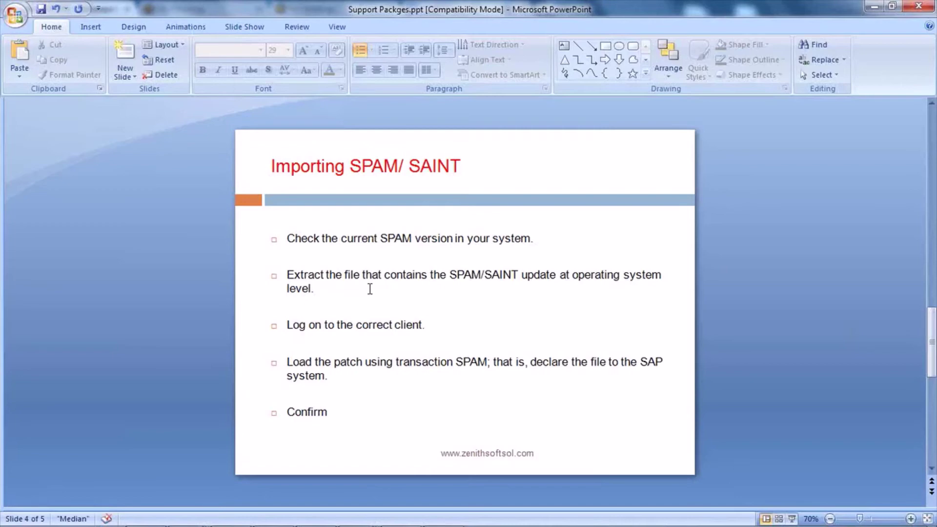
pyautogui.press('super')
pyautogui.click(282, 520)
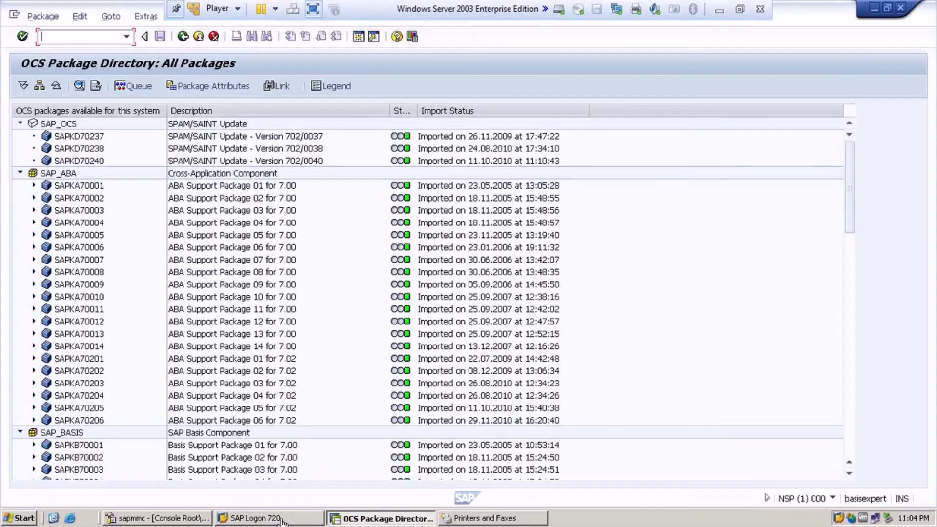
pyautogui.press('super')
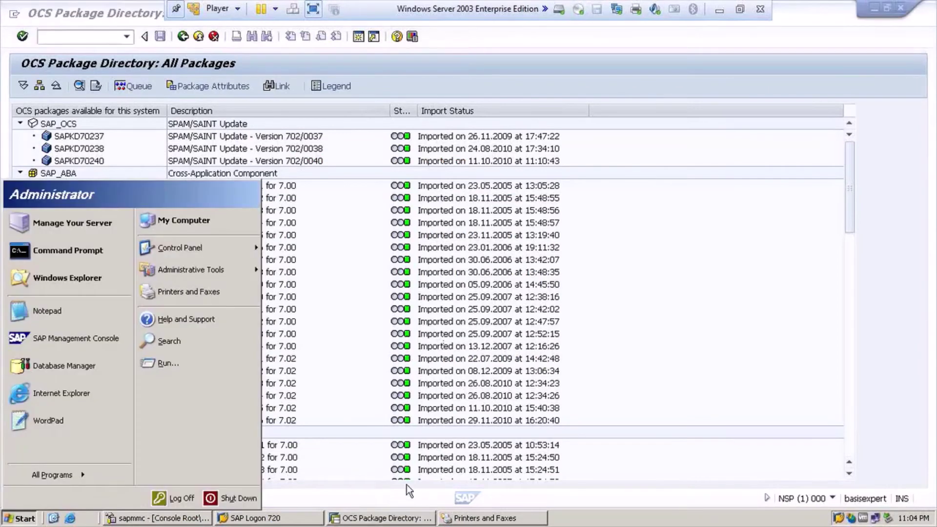
pyautogui.click(624, 388)
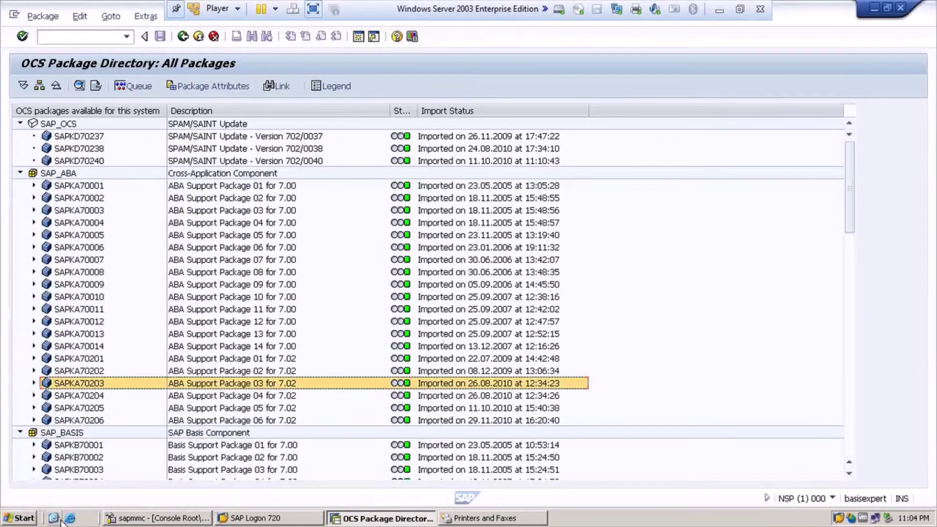
pyautogui.click(19, 519)
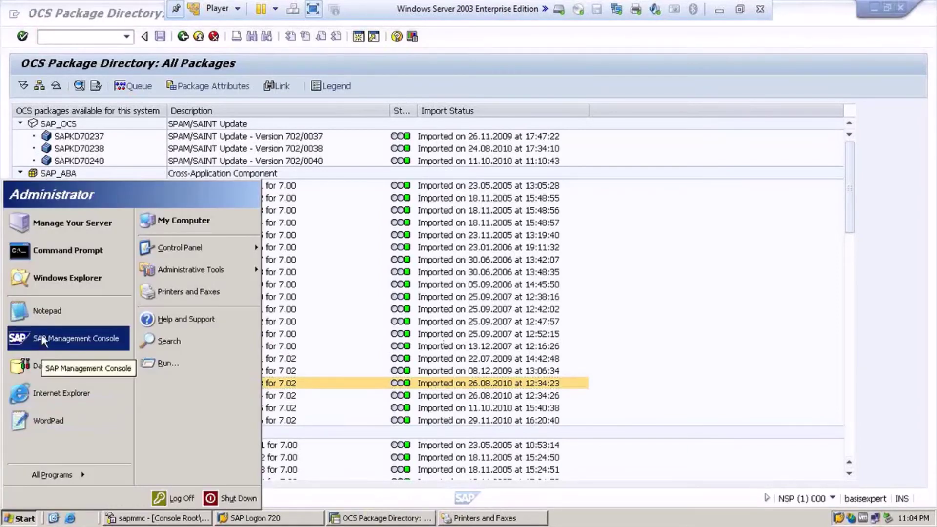
pyautogui.click(44, 310)
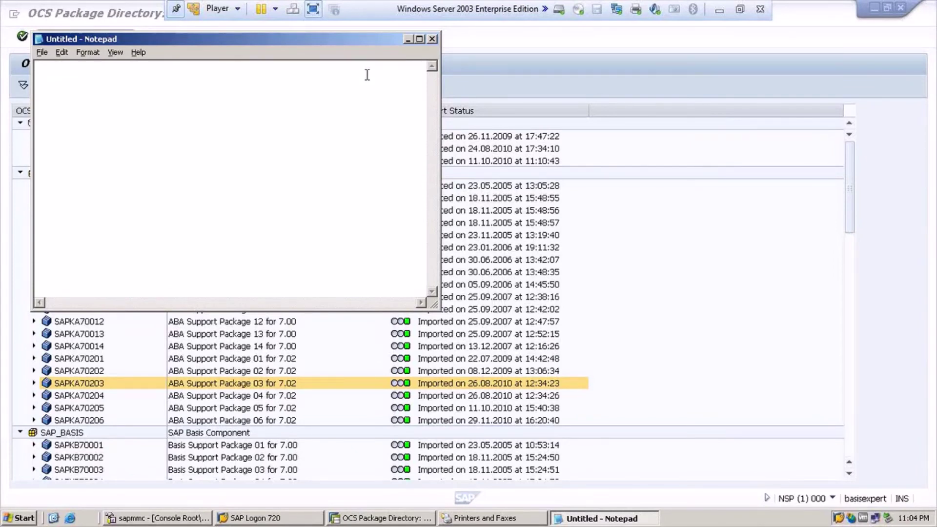
# - Widen the Notepad window and write '1. COPY the file KD703xx.CAR'
pyautogui.moveTo(441, 135); pyautogui.dragTo(695, 287)
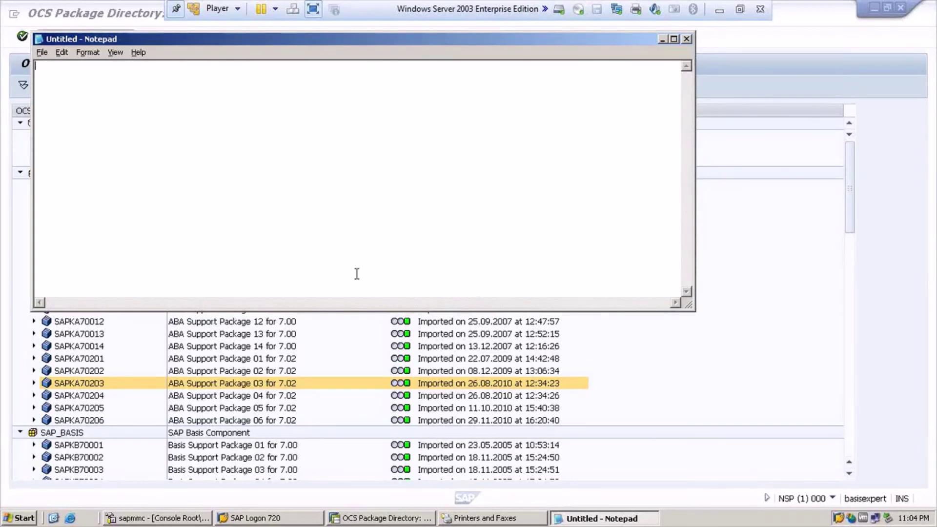
pyautogui.write('co')
pyautogui.press('BackSpace')
pyautogui.press('BackSpace')
pyautogui.write('1.  COPY')
pyautogui.write(' THE R')
pyautogui.press('BackSpace')
pyautogui.press('BackSpace')
pyautogui.press('BackSpace')
pyautogui.press('BackSpace')
pyautogui.press('BackSpace')
pyautogui.write('the file')
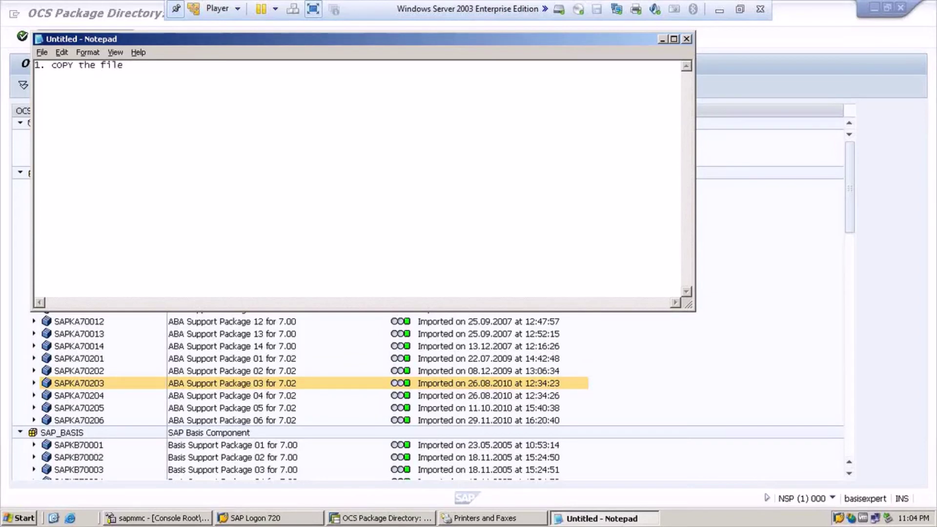
pyautogui.write(' KD70')
pyautogui.write('3')
pyautogui.write('xx')
pyautogui.write('.CAR')
# - Start note line 2 with the target folder 'usr/sap/trans/'
pyautogui.write('2. ')
pyautogui.write('G')
pyautogui.press('BackSpace')
pyautogui.write('usr/')
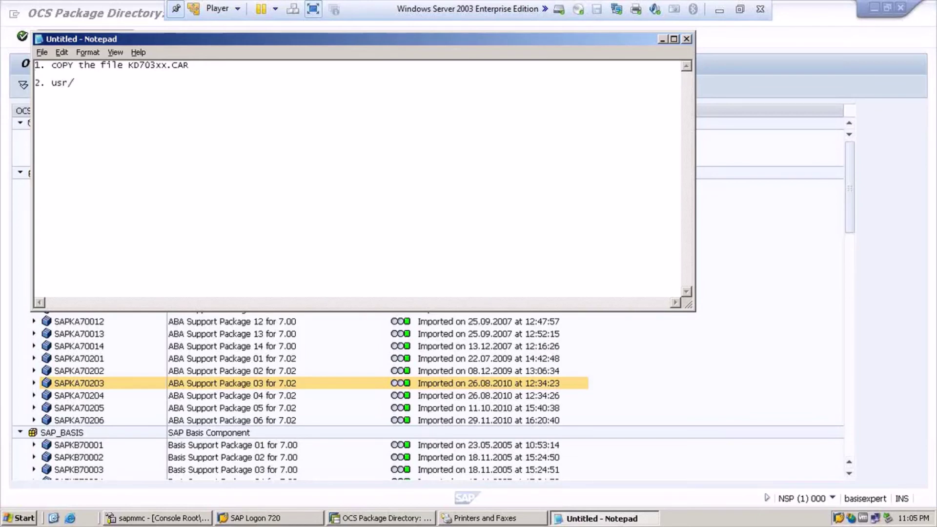
pyautogui.write('sap/trans/')
# - Browse My Computer to E:\usr\sap\trans, then bring the Notepad notes back
pyautogui.click(11, 520)
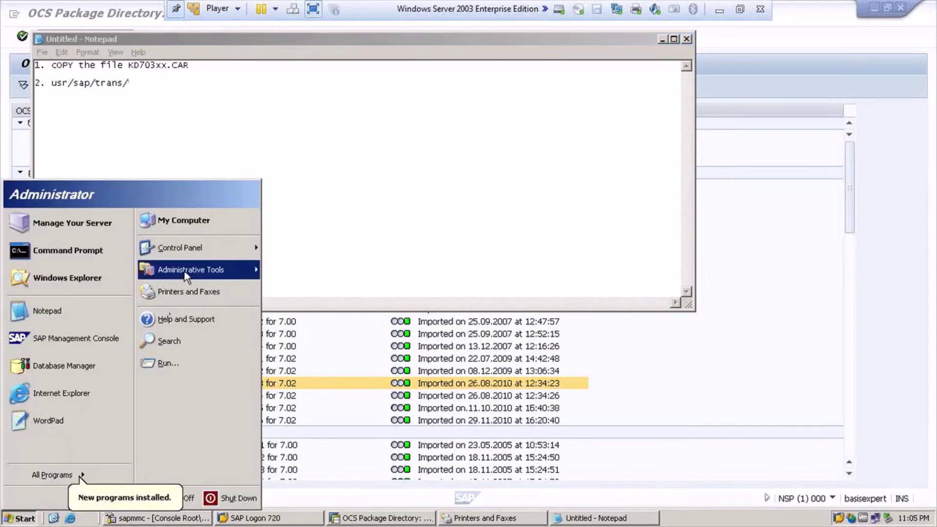
pyautogui.click(191, 224)
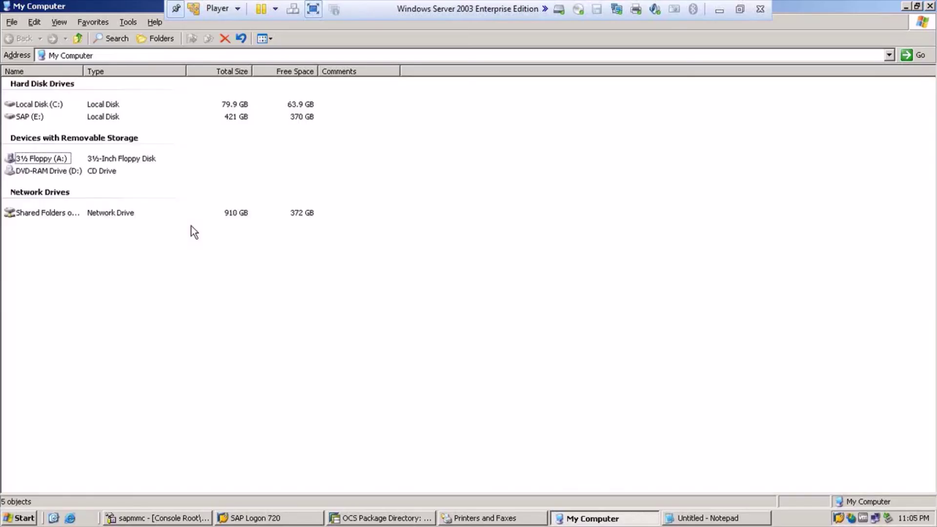
pyautogui.doubleClick(33, 116)
pyautogui.doubleClick(22, 119)
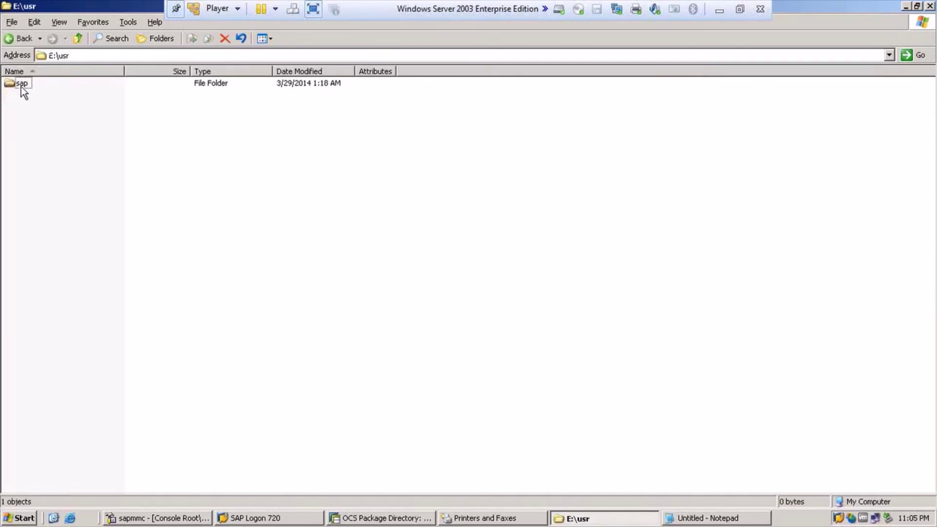
pyautogui.doubleClick(22, 85)
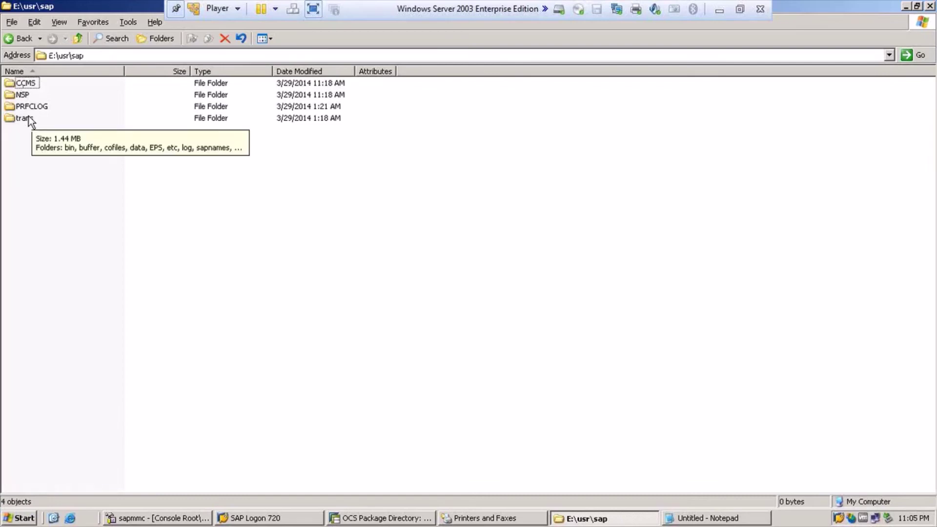
pyautogui.doubleClick(29, 117)
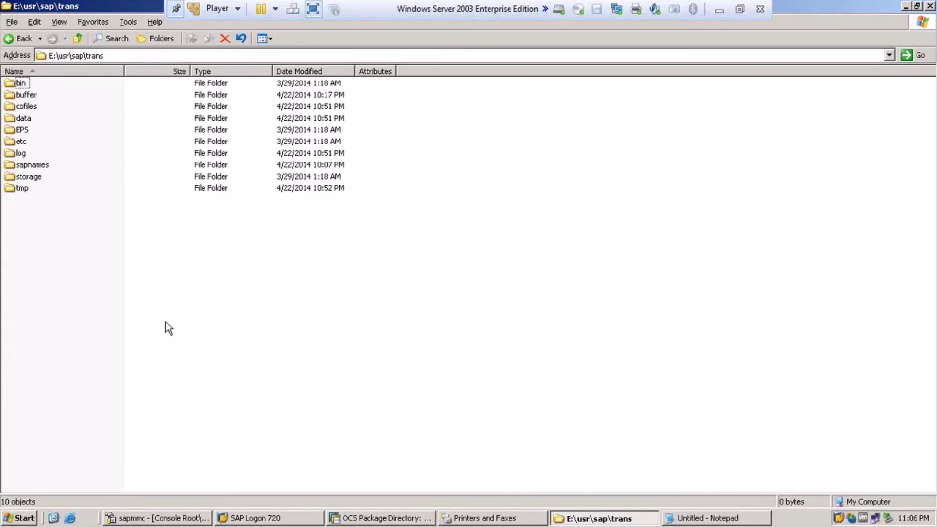
pyautogui.click(754, 518)
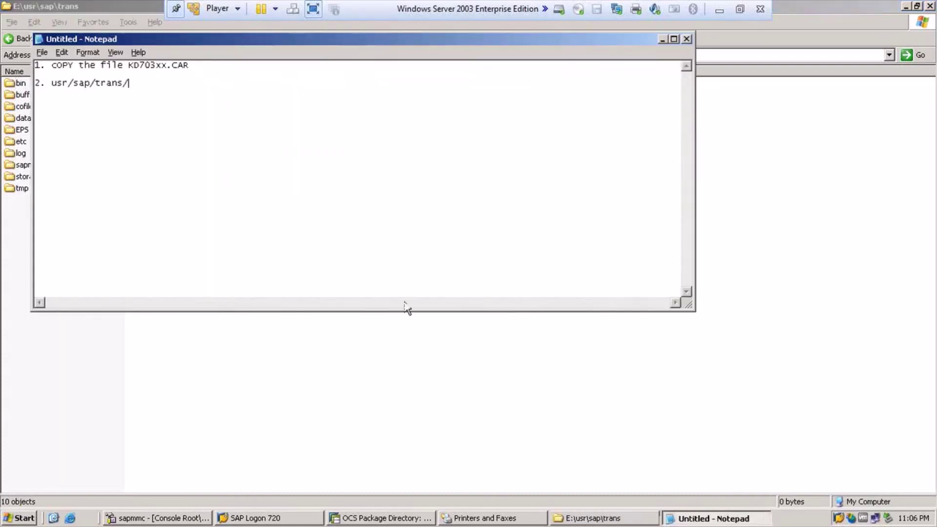
# - Add note line '3. sapcar -xvf KD703XX.CAR' and return to the trans folder window
pyautogui.press('Return')
pyautogui.press('Return')
pyautogui.write('3. sapcar -')
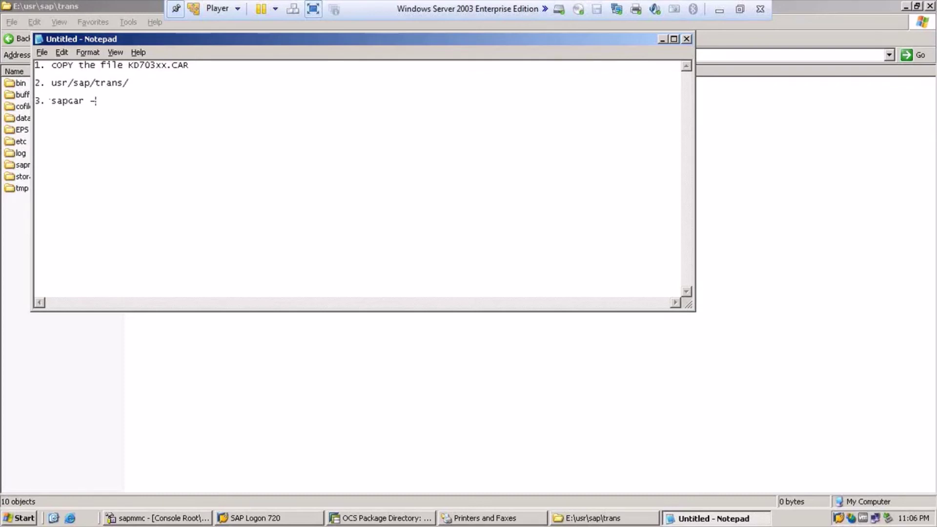
pyautogui.write('xvf KD703XX.CAR')
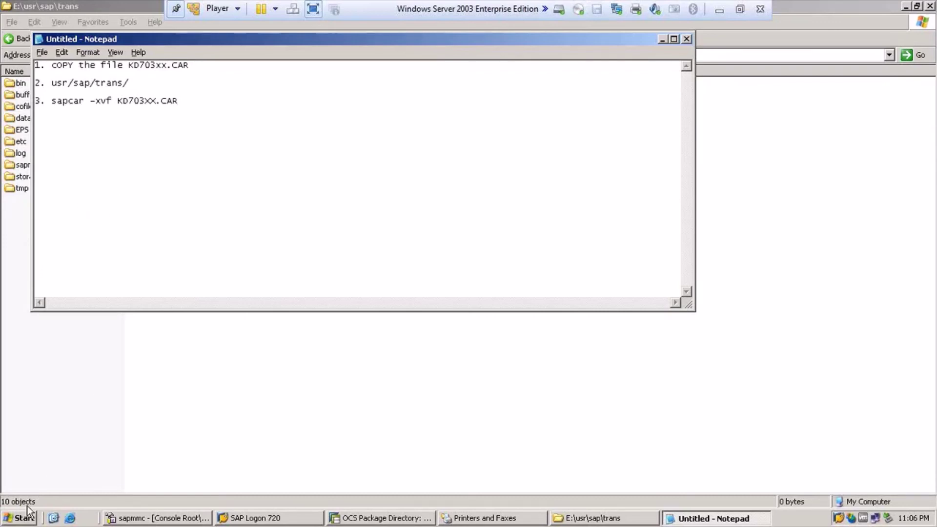
pyautogui.click(65, 428)
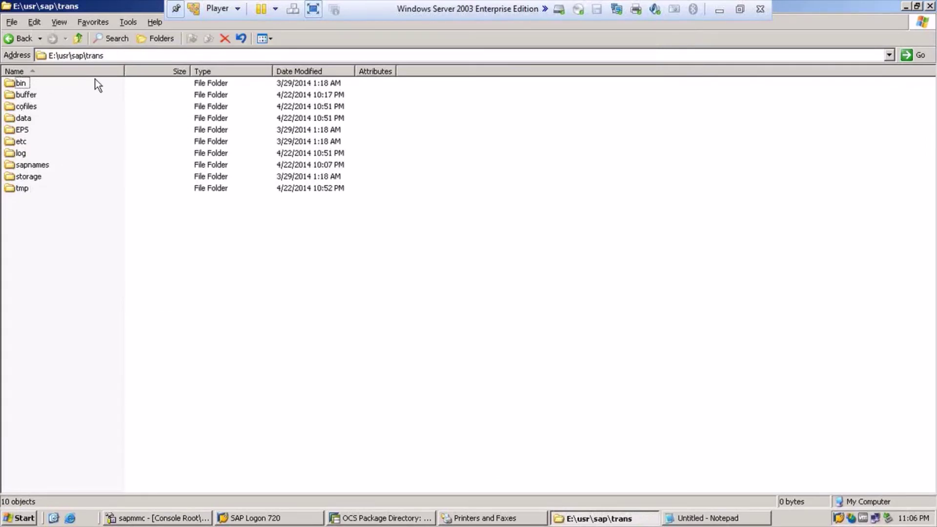
# - Copy the E:\usr\sap\trans path from the Explorer address bar and open the Start menu
pyautogui.click(108, 54)
pyautogui.hotkey('ctrl', 'c')
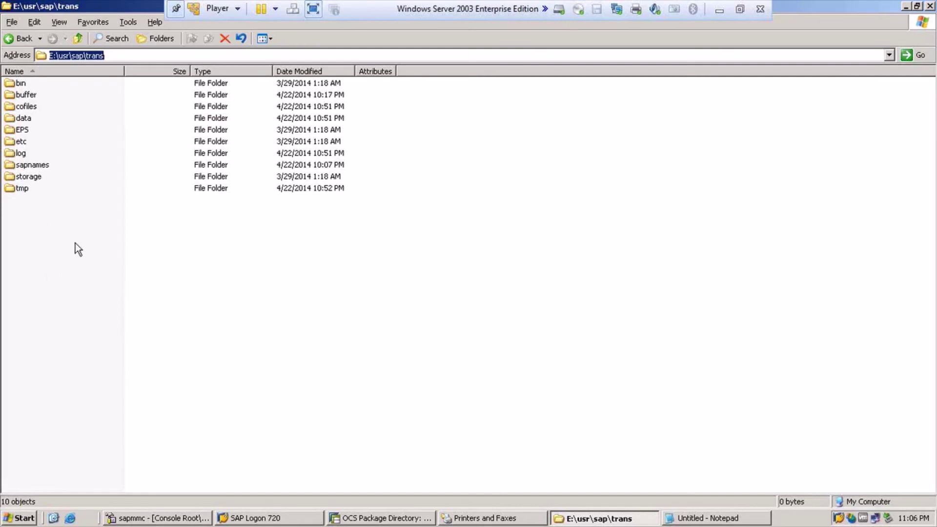
pyautogui.click(18, 517)
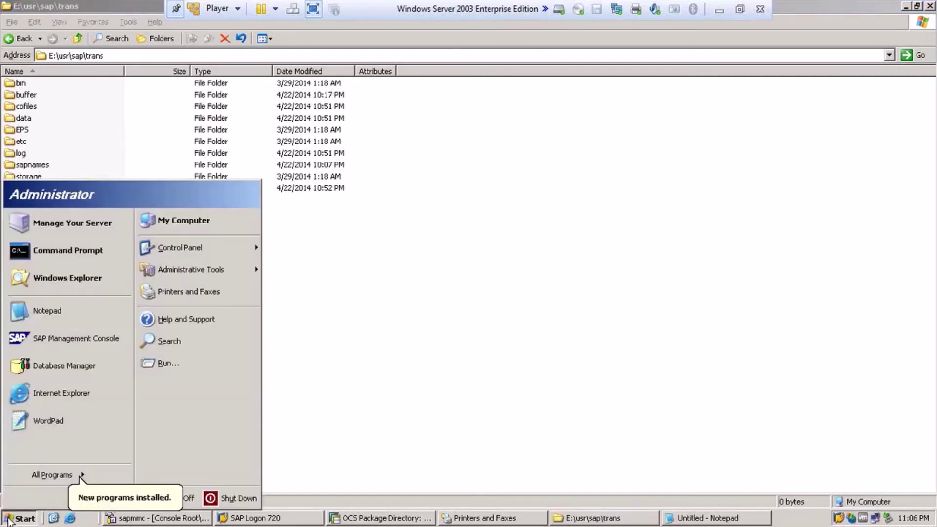
# - In Command Prompt, change to E:\usr\sap\trans on drive E: and type 'sapcar -xvf KD703XX.CAR'
pyautogui.click(86, 259)
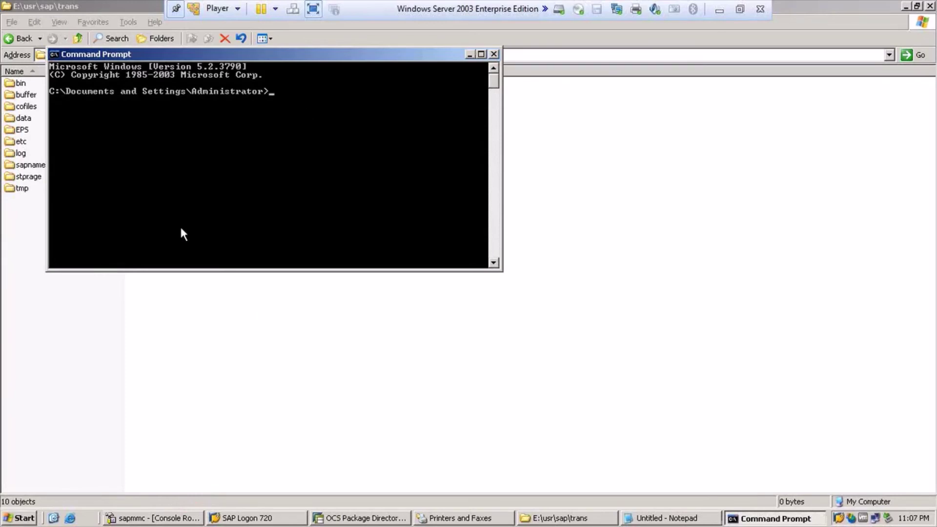
pyautogui.moveTo(316, 58); pyautogui.dragTo(394, 191)
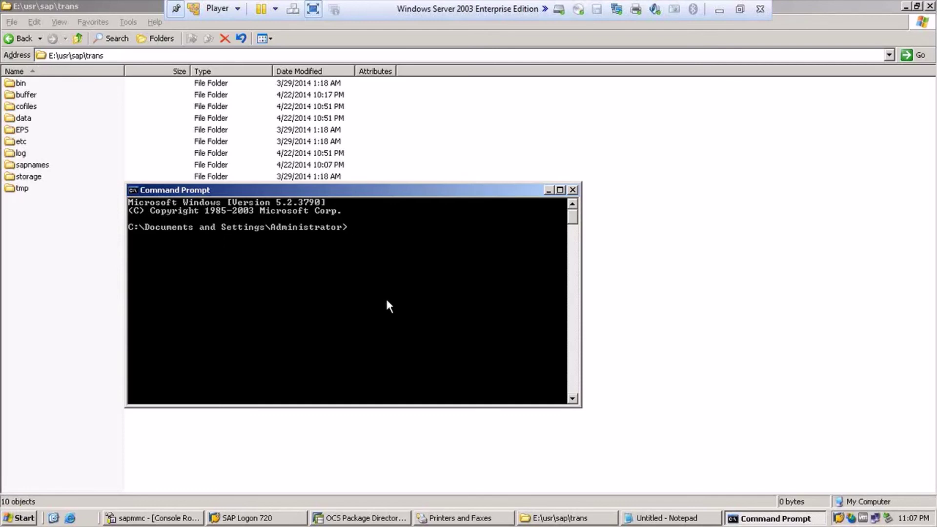
pyautogui.write('CD')
pyautogui.rightClick(367, 225)
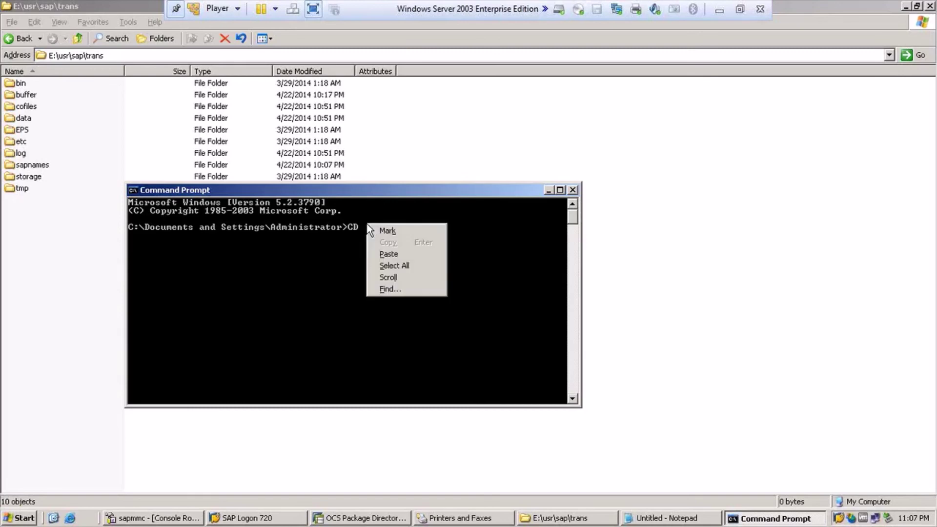
pyautogui.click(386, 258)
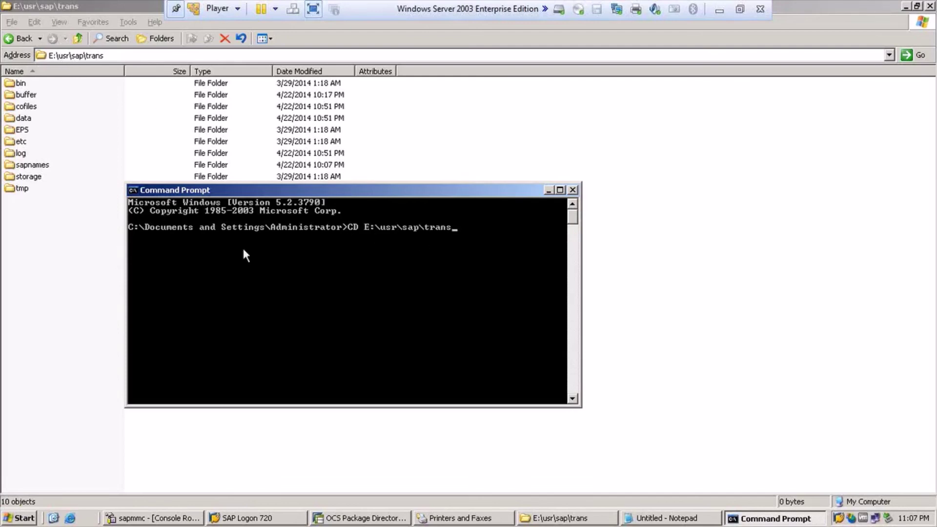
pyautogui.press('Return')
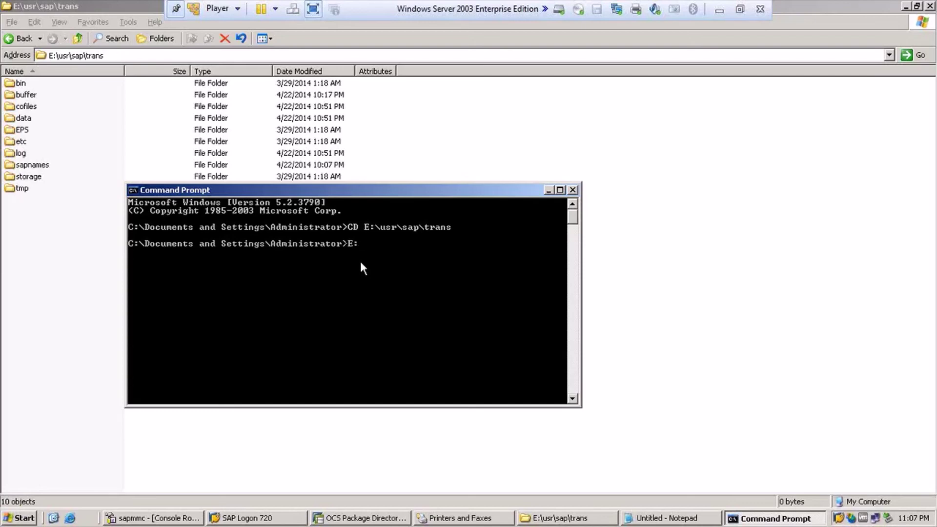
pyautogui.press('Return')
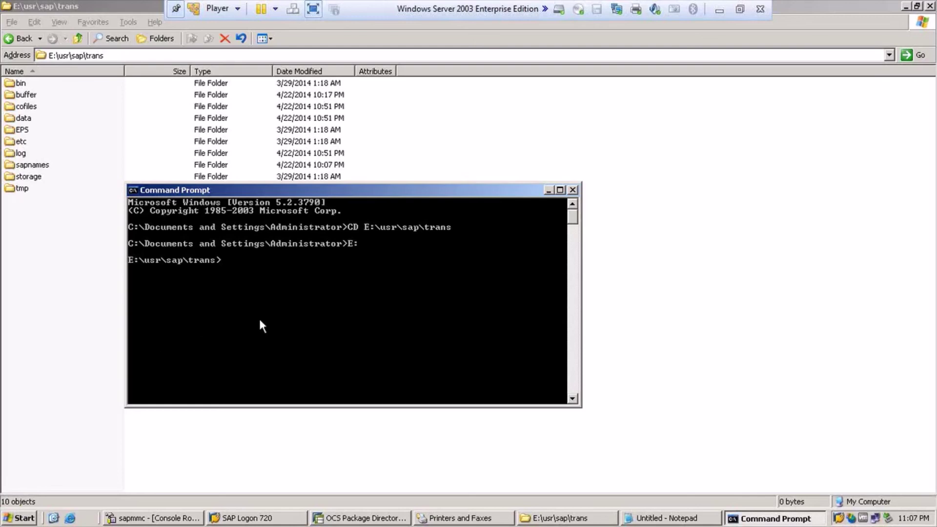
pyautogui.write('sapcar -xvf KD703')
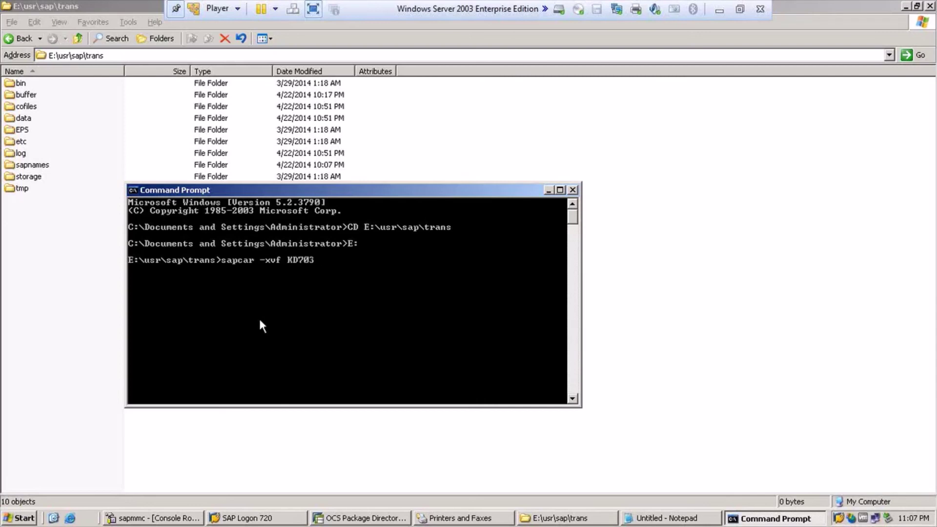
pyautogui.write('XX.CAR')
# - Open the empty EPS\in folder and add '.PAT & ATT' as a new note line
pyautogui.doubleClick(17, 130)
pyautogui.doubleClick(16, 83)
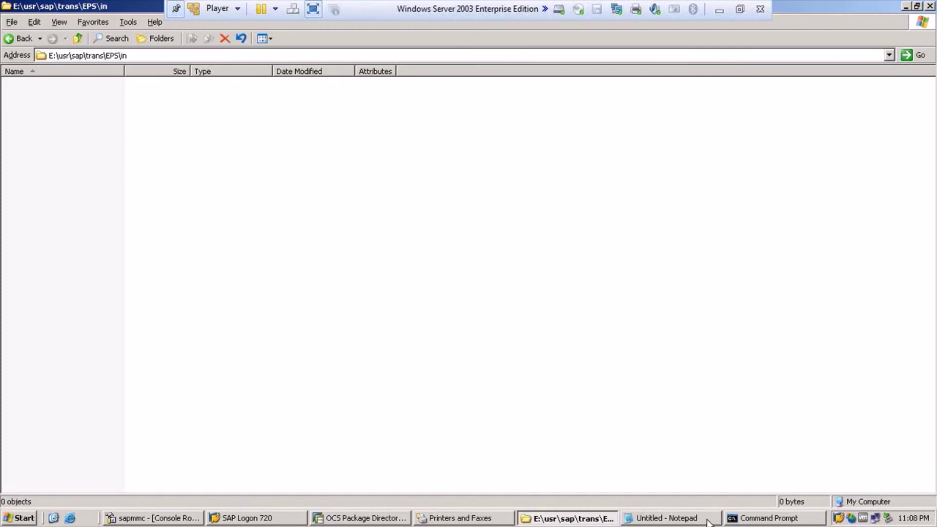
pyautogui.click(667, 518)
pyautogui.press('Return')
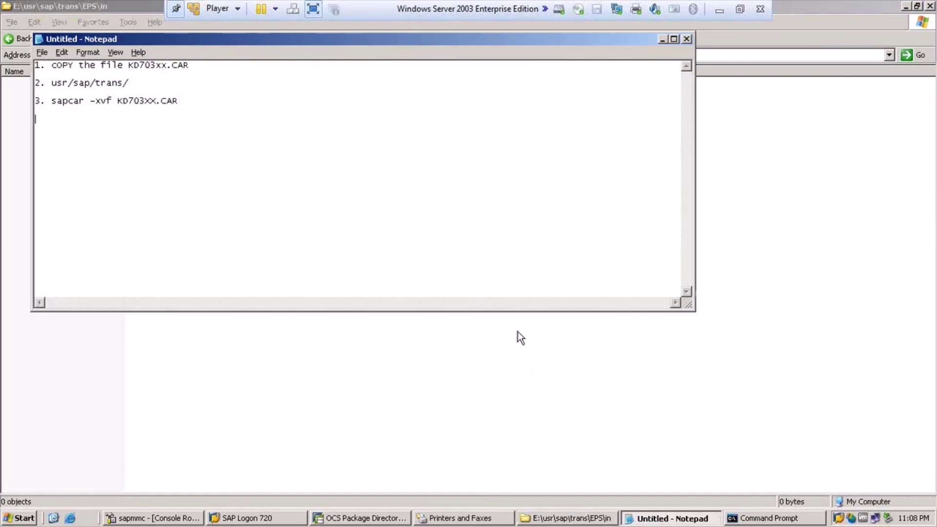
pyautogui.write('.PAT & ATT')
# - Return from the OCS Package Directory to SPAM, review the Support Package loading options, then minimize the VM
pyautogui.click(402, 519)
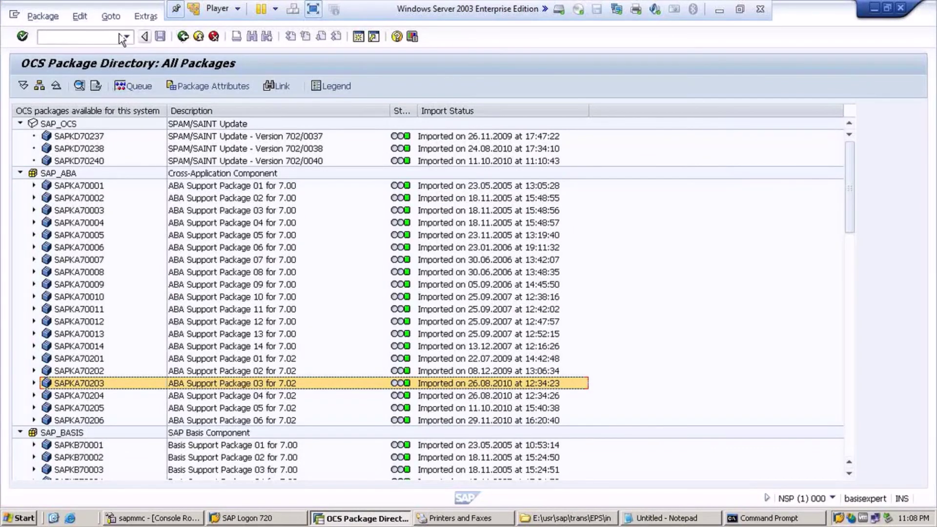
pyautogui.click(181, 39)
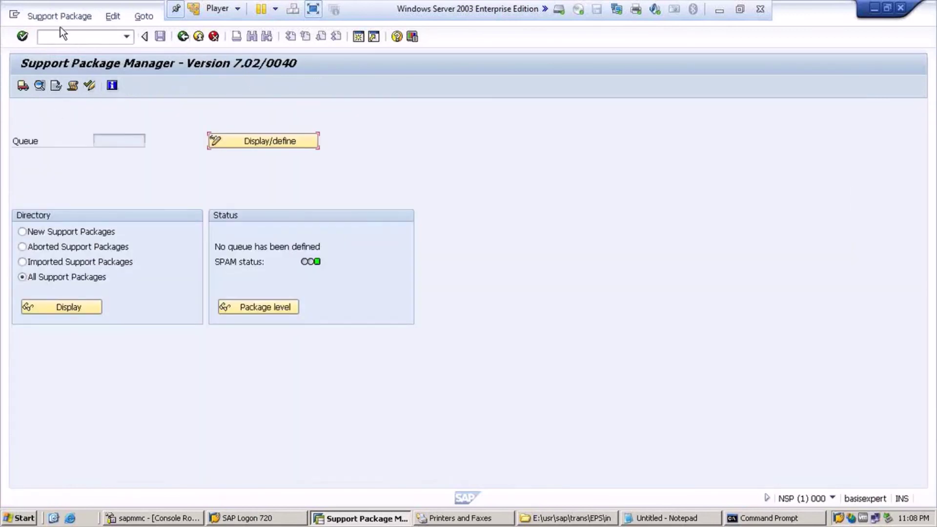
pyautogui.click(57, 17)
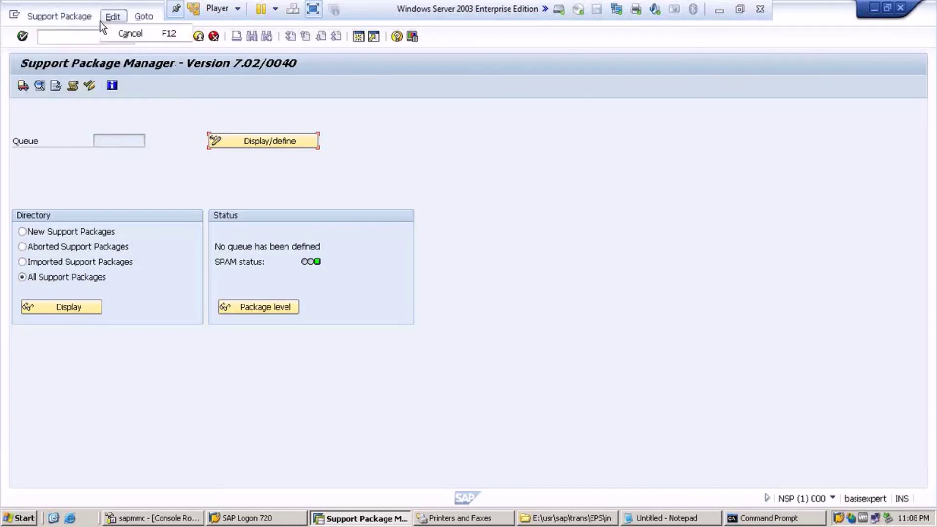
pyautogui.moveTo(153, 18)
pyautogui.moveTo(95, 19)
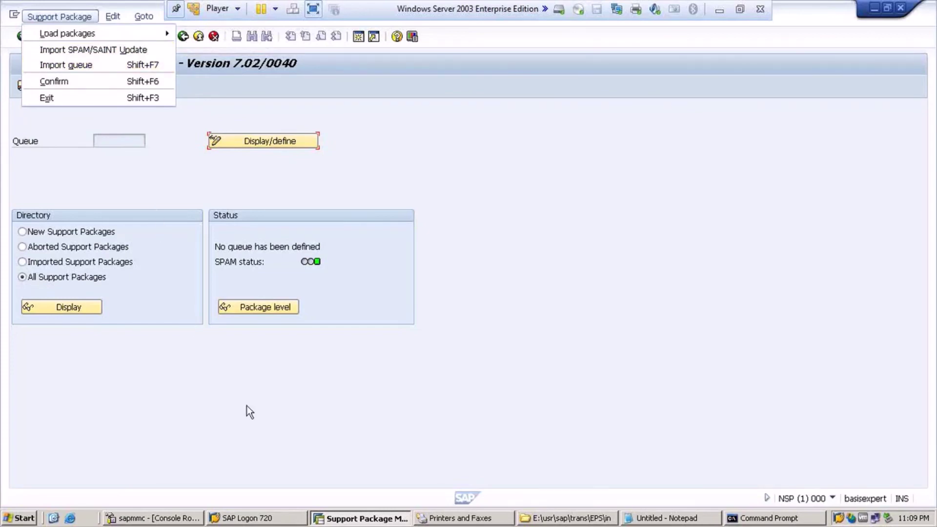
pyautogui.click(719, 10)
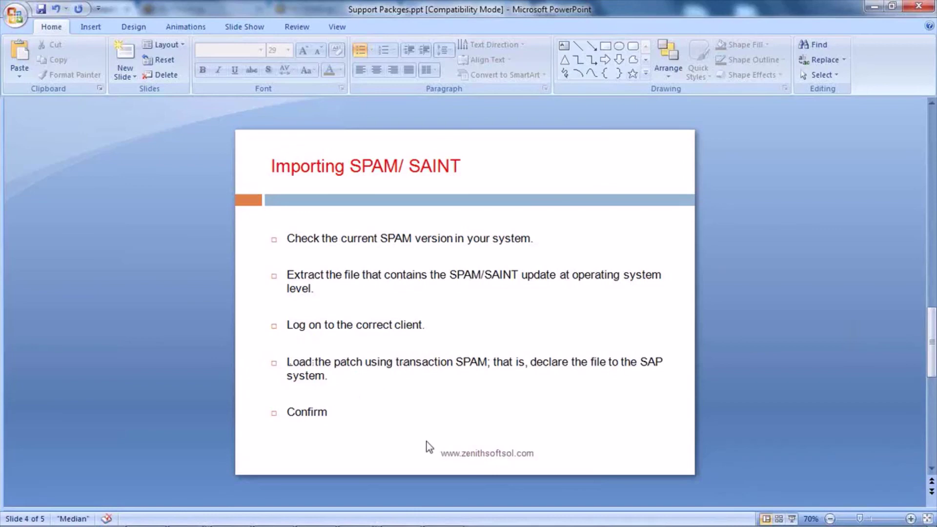
# - Restore the VMware Player window showing SAP's Support Package Manager screen
pyautogui.press('super')
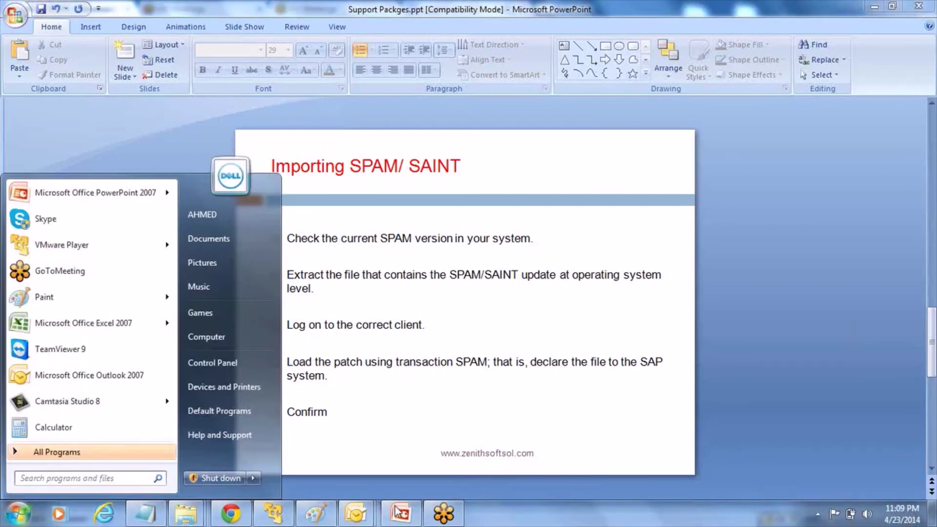
pyautogui.click(273, 513)
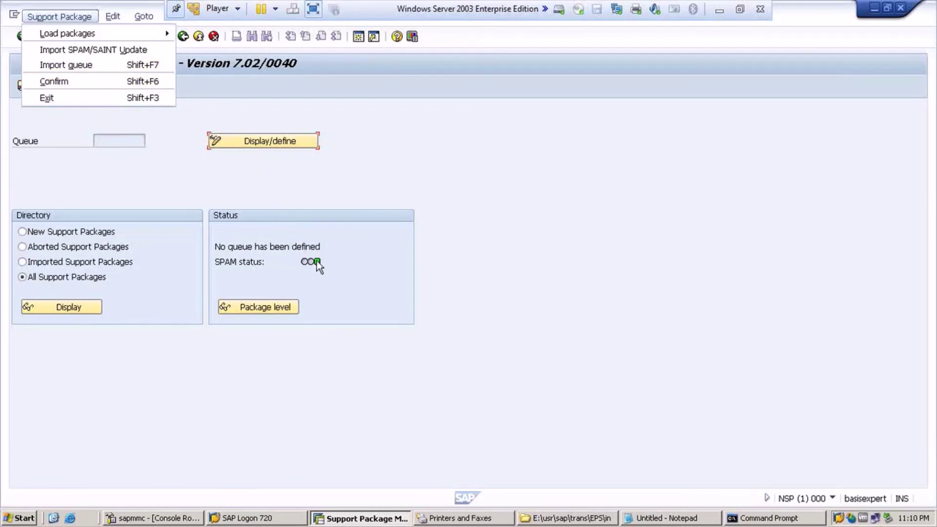
# - Dismiss the Support Package menu and minimize the SAP VM to reveal the Importing SPAM/ SAINT slide
pyautogui.click(429, 186)
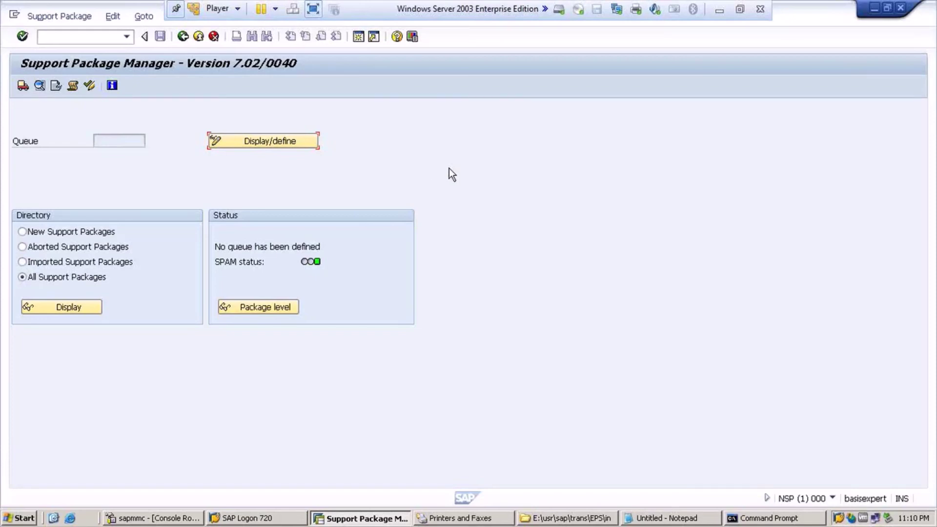
pyautogui.click(876, 14)
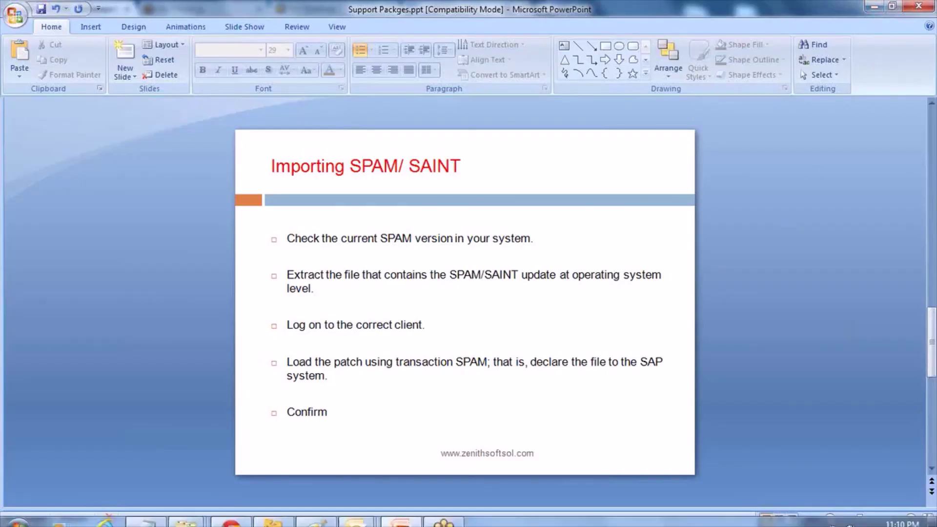